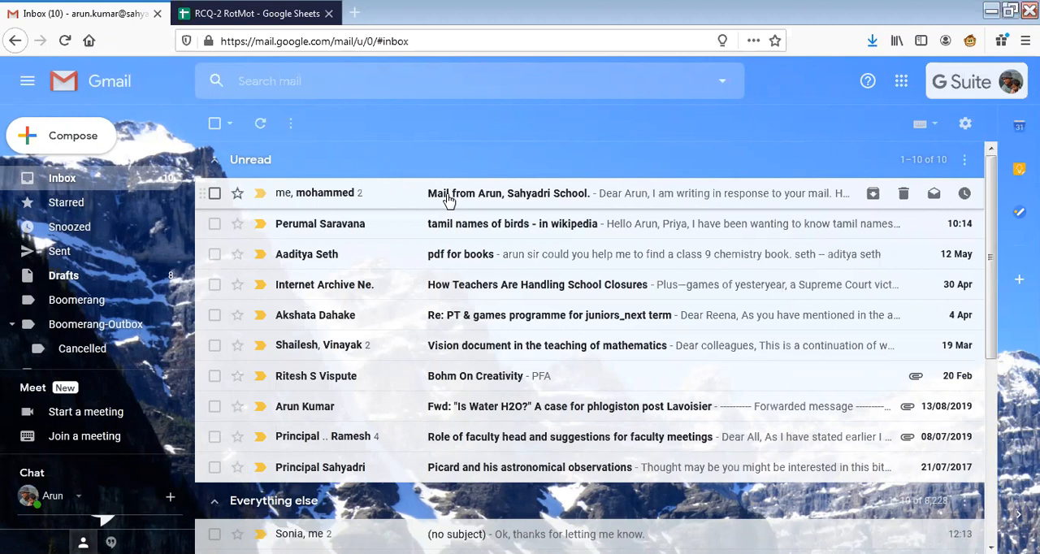
Switch from Gmail to Google Forms using the list of Google apps.
{"action": "left_click", "coordinate": [900, 83]}
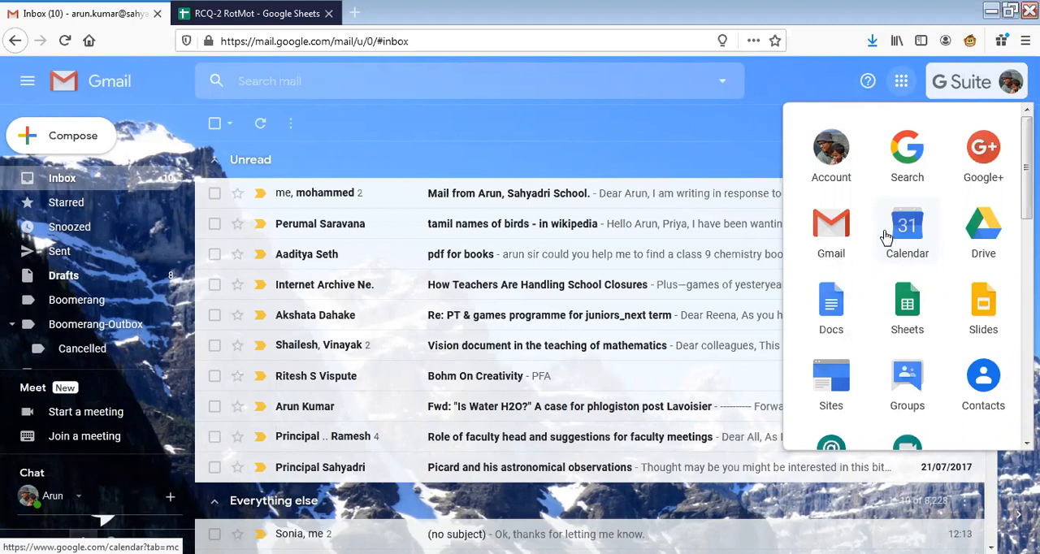
{"action": "scroll", "coordinate": [885, 236], "scroll_direction": "down", "scroll_amount": 2}
{"action": "scroll", "coordinate": [885, 236], "scroll_direction": "down", "scroll_amount": 2}
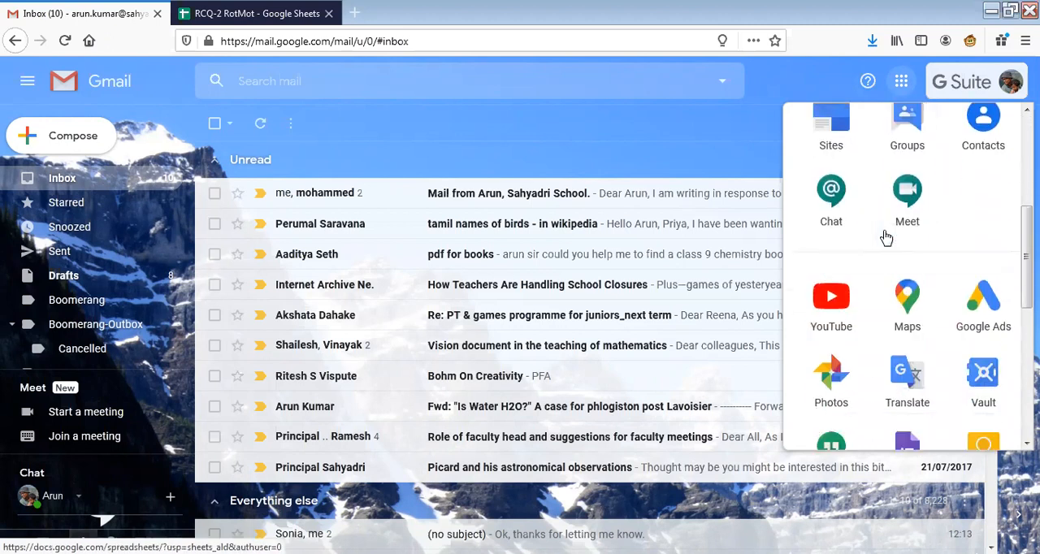
{"action": "scroll", "coordinate": [886, 235], "scroll_direction": "down", "scroll_amount": 2}
{"action": "scroll", "coordinate": [885, 235], "scroll_direction": "down", "scroll_amount": 2}
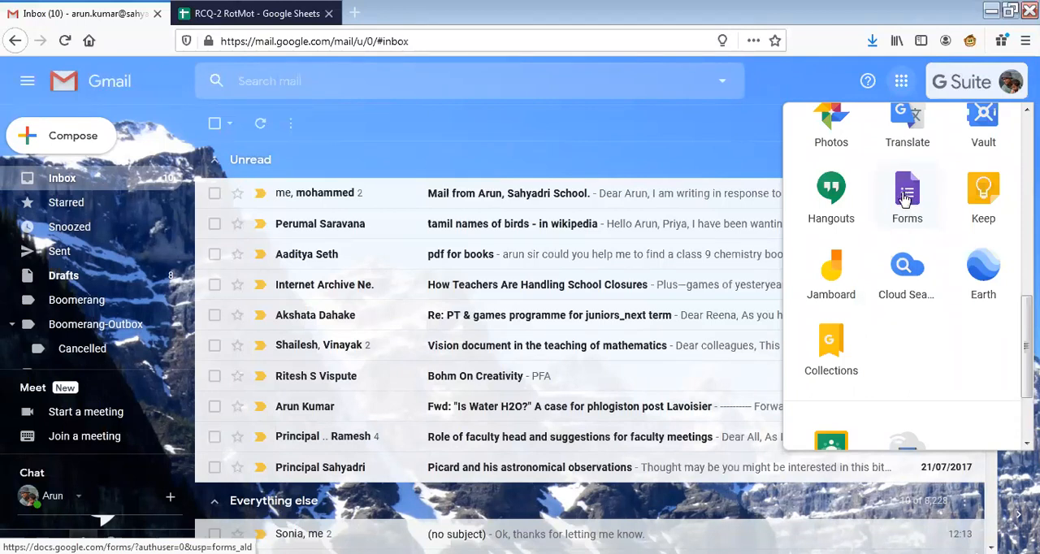
{"action": "left_click", "coordinate": [906, 199]}
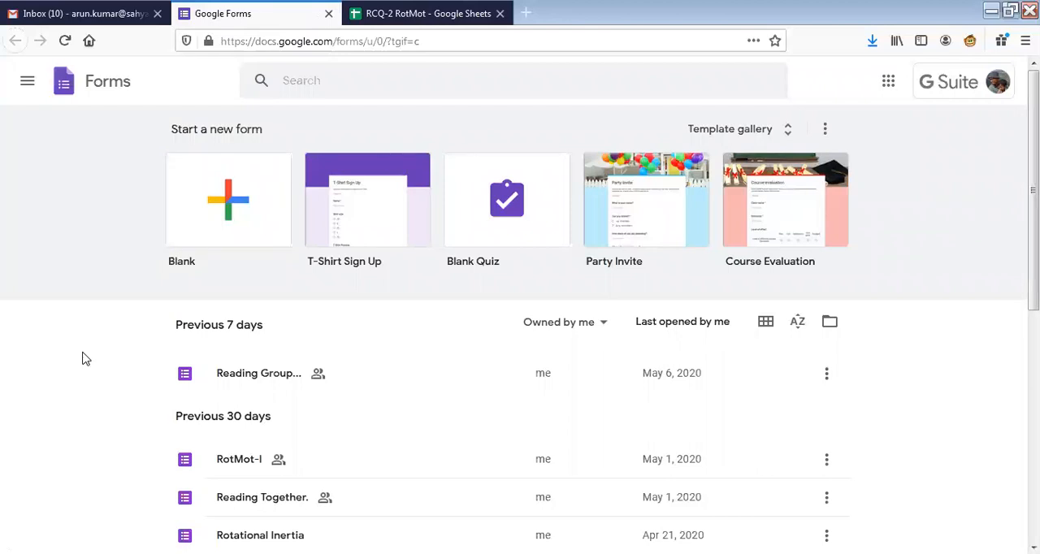
Look over the recent forms and the General templates in the template gallery, and return to the Forms home page.
{"action": "scroll", "coordinate": [89, 361], "scroll_direction": "down", "scroll_amount": 3}
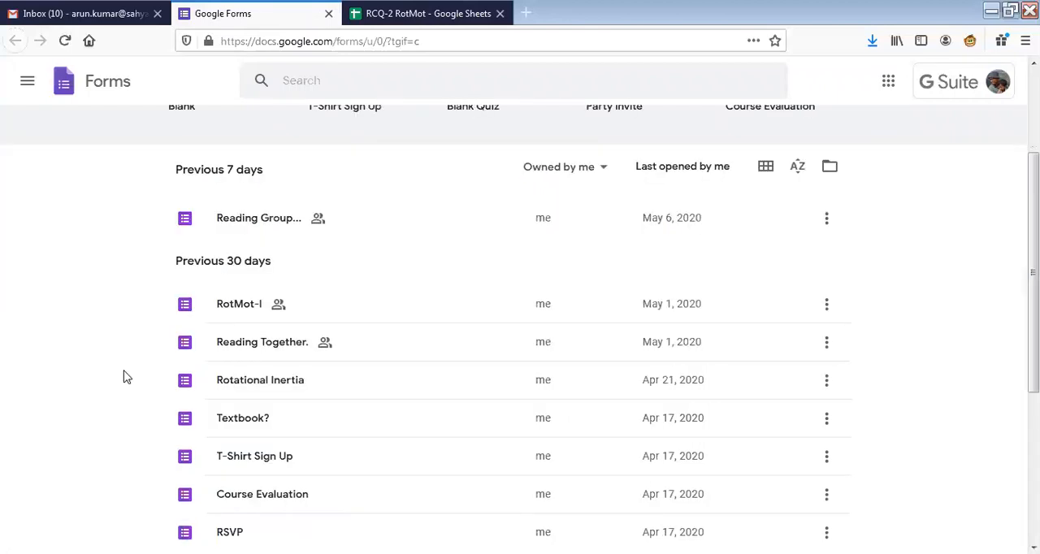
{"action": "scroll", "coordinate": [352, 291], "scroll_direction": "up", "scroll_amount": 3}
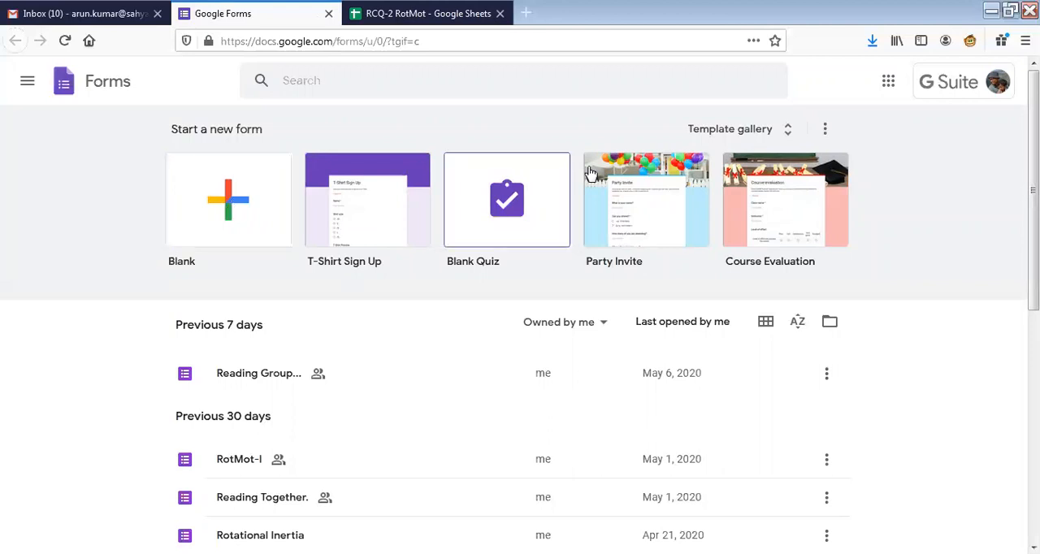
{"action": "left_click", "coordinate": [791, 136]}
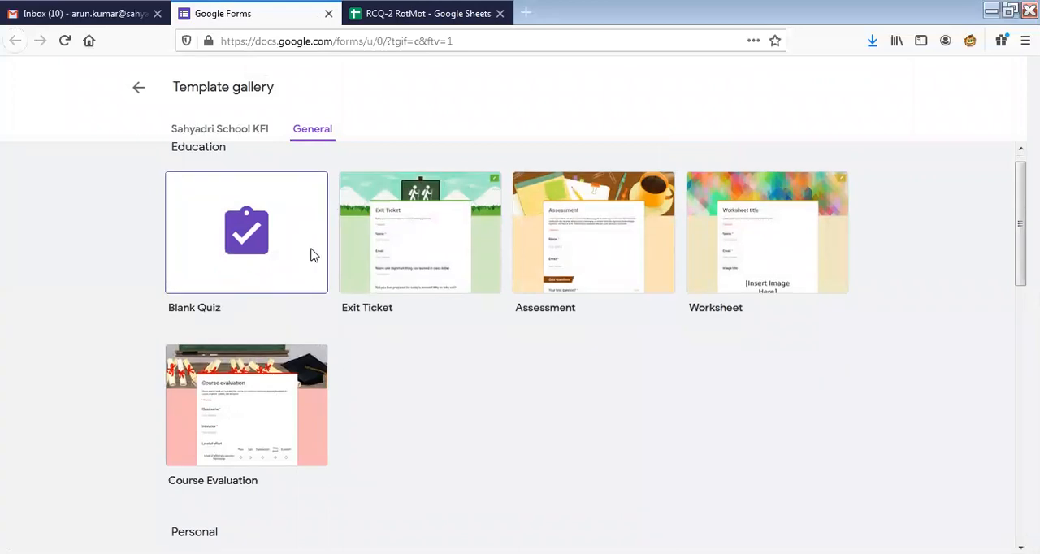
{"action": "scroll", "coordinate": [313, 257], "scroll_direction": "down", "scroll_amount": 2}
{"action": "scroll", "coordinate": [368, 255], "scroll_direction": "down", "scroll_amount": 4}
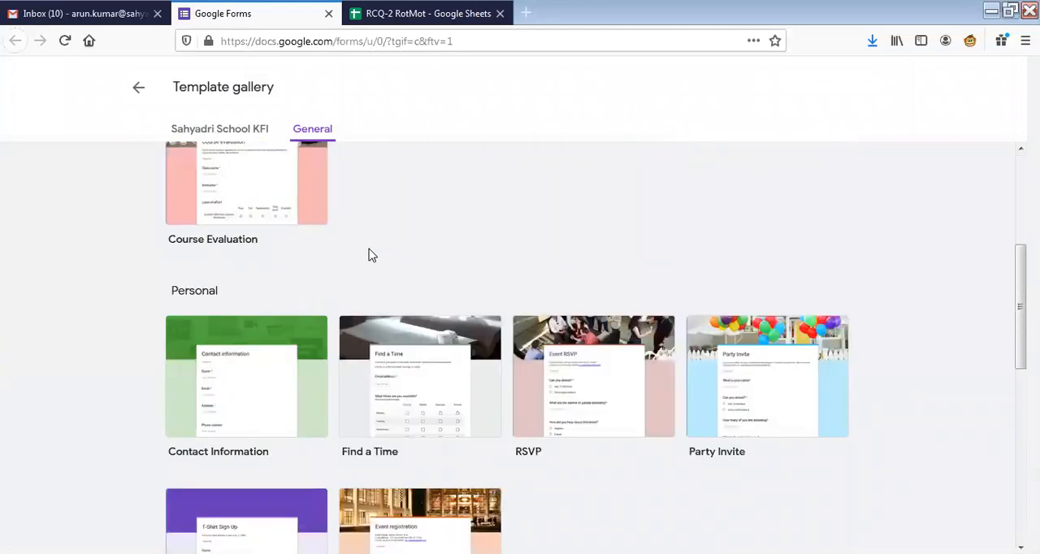
{"action": "scroll", "coordinate": [368, 256], "scroll_direction": "down", "scroll_amount": 4}
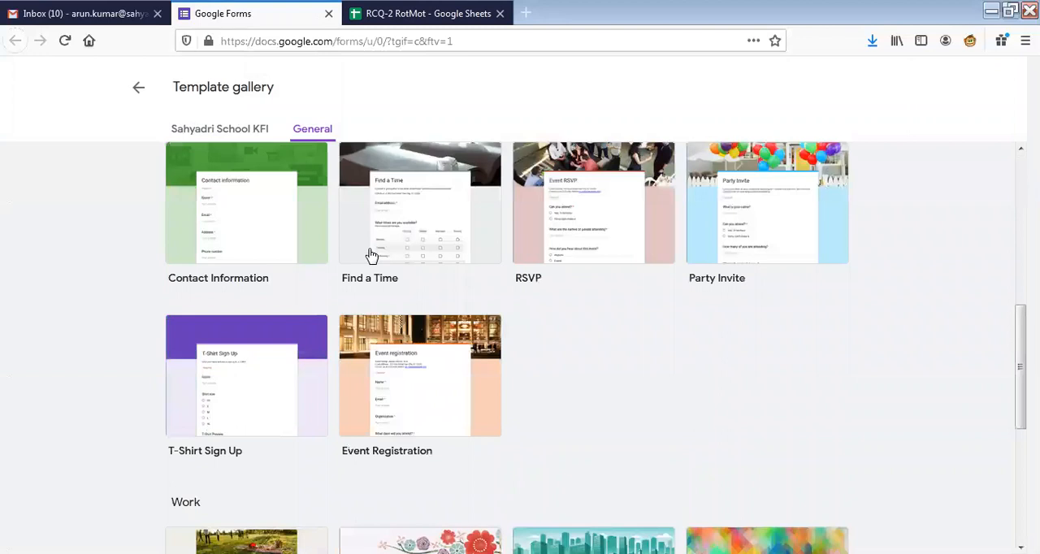
{"action": "scroll", "coordinate": [371, 256], "scroll_direction": "down", "scroll_amount": 1}
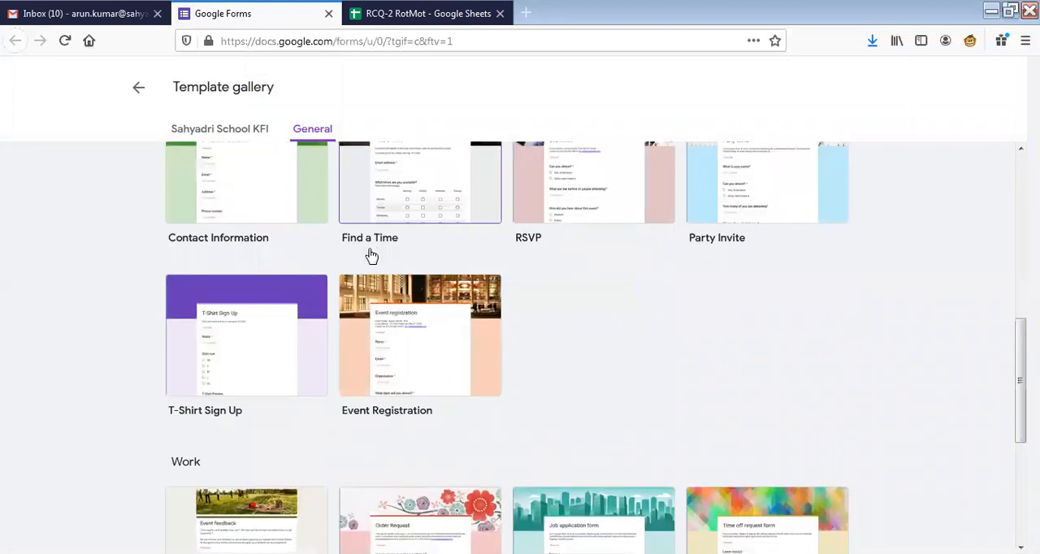
{"action": "scroll", "coordinate": [371, 256], "scroll_direction": "down", "scroll_amount": 3}
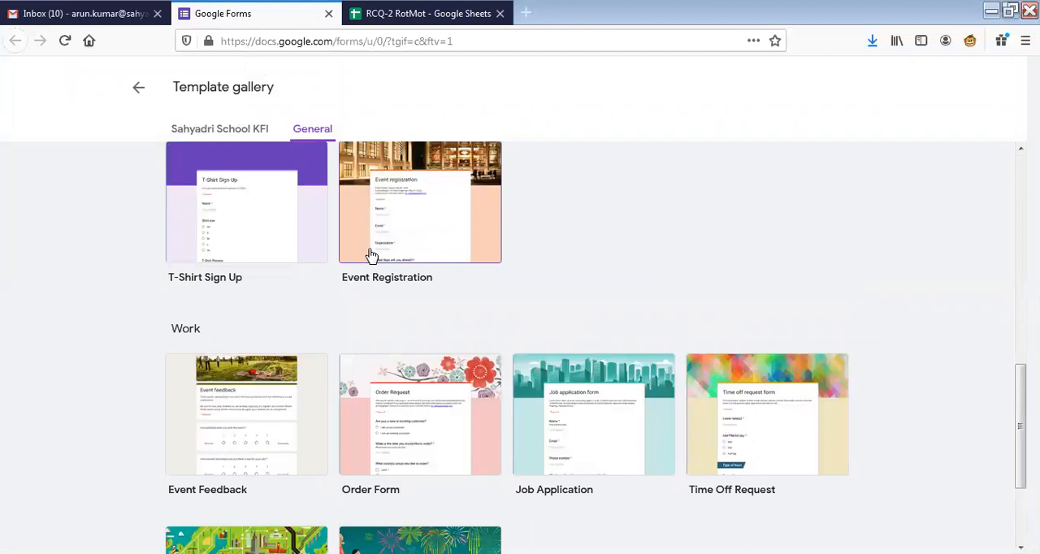
{"action": "scroll", "coordinate": [372, 256], "scroll_direction": "down", "scroll_amount": 4}
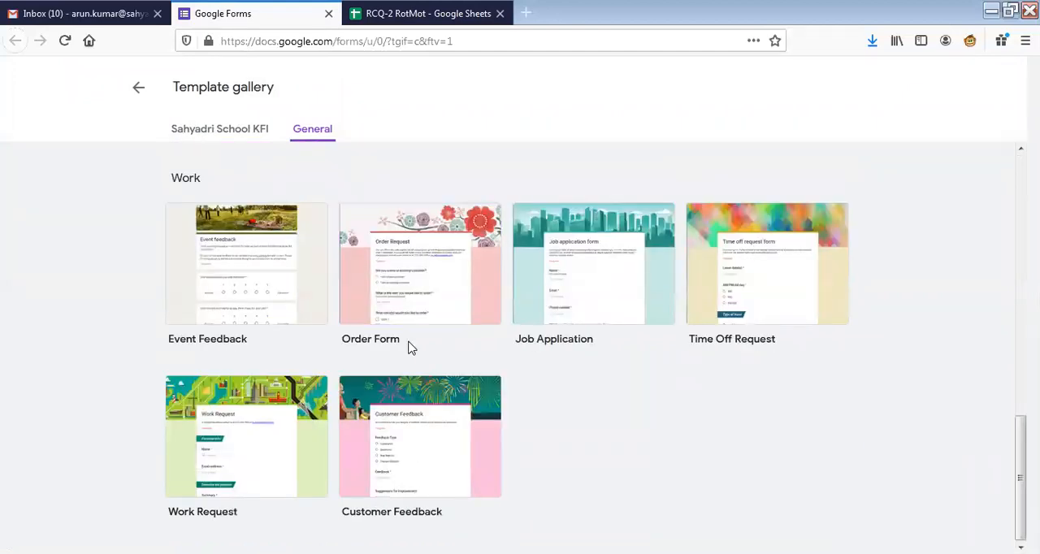
{"action": "scroll", "coordinate": [410, 348], "scroll_direction": "up", "scroll_amount": 1}
{"action": "scroll", "coordinate": [411, 348], "scroll_direction": "up", "scroll_amount": 10}
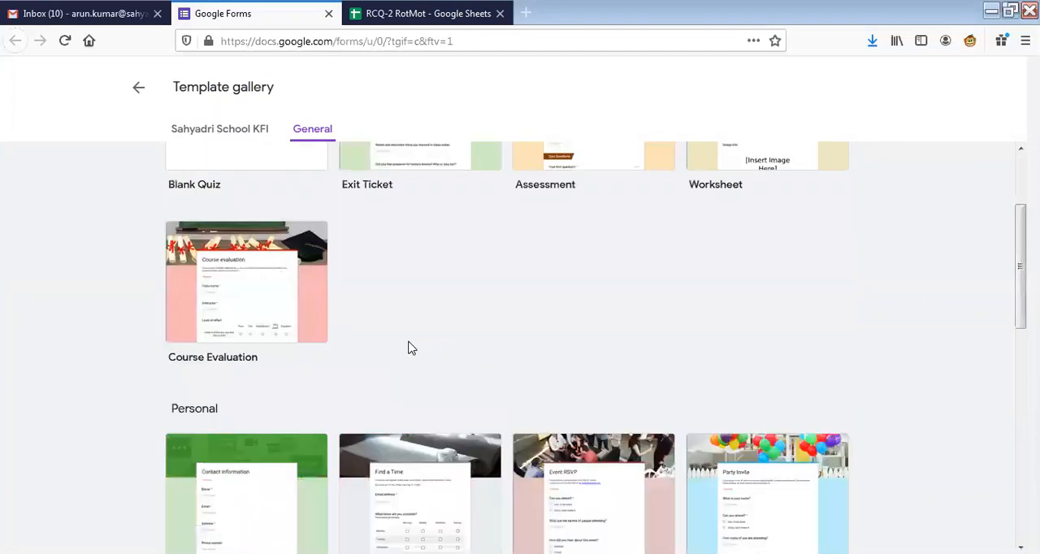
{"action": "scroll", "coordinate": [410, 347], "scroll_direction": "up", "scroll_amount": 3}
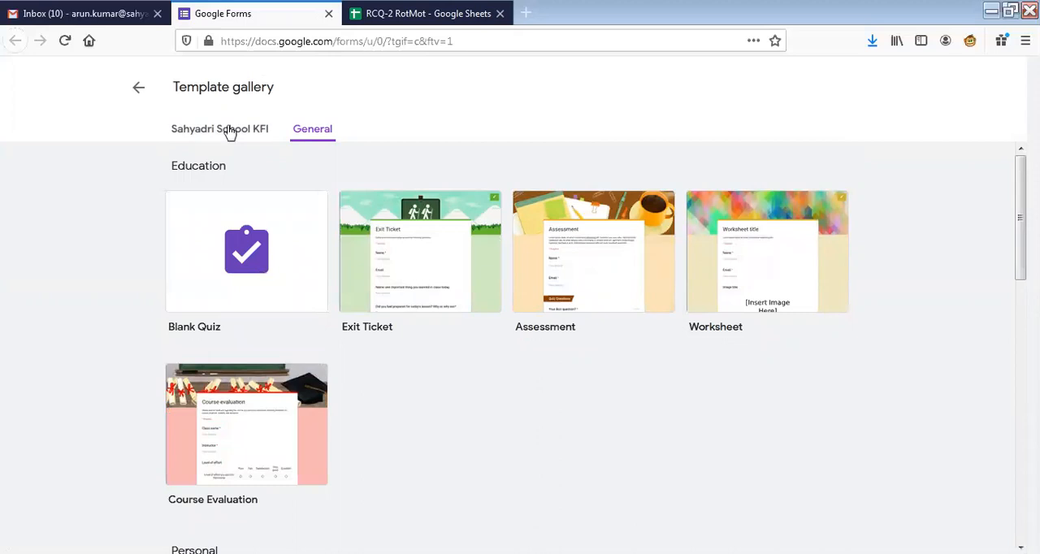
{"action": "left_click", "coordinate": [138, 87]}
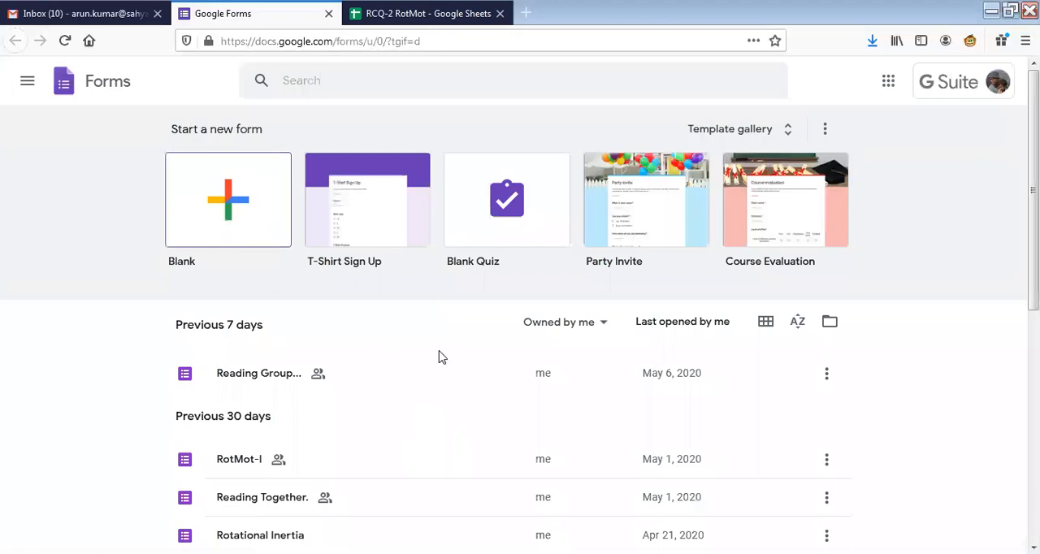
Open the existing RotMot-I form and review its description, long-answer questions and multiple-choice questions.
{"action": "scroll", "coordinate": [443, 351], "scroll_direction": "down", "scroll_amount": 2}
{"action": "scroll", "coordinate": [443, 351], "scroll_direction": "down", "scroll_amount": 2}
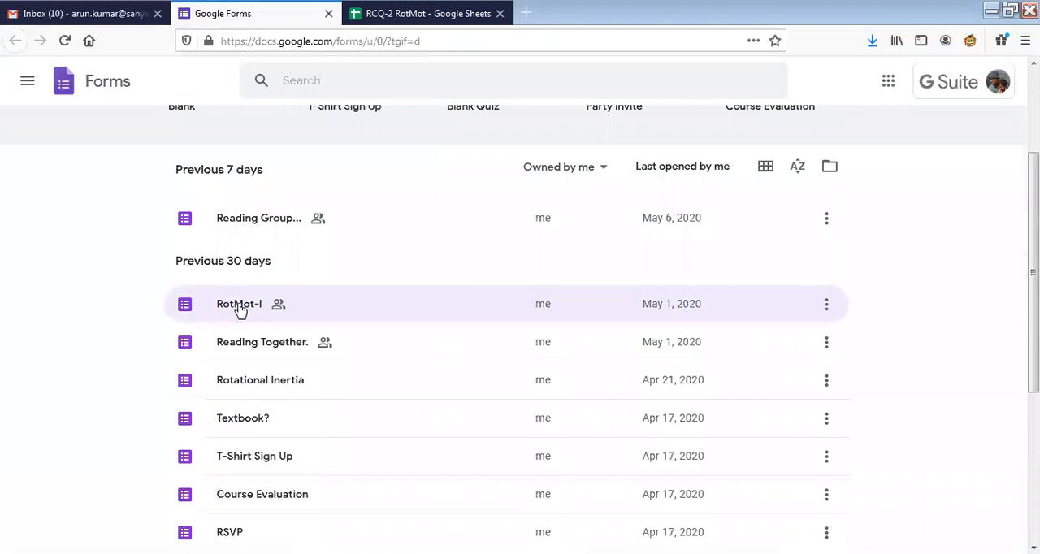
{"action": "left_click", "coordinate": [527, 312]}
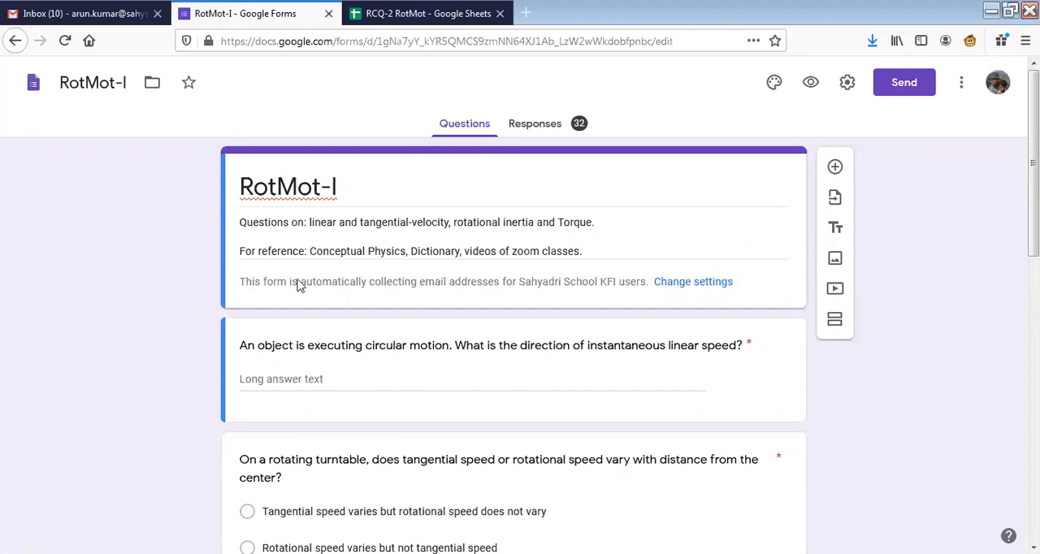
{"action": "scroll", "coordinate": [276, 285], "scroll_direction": "down", "scroll_amount": 1}
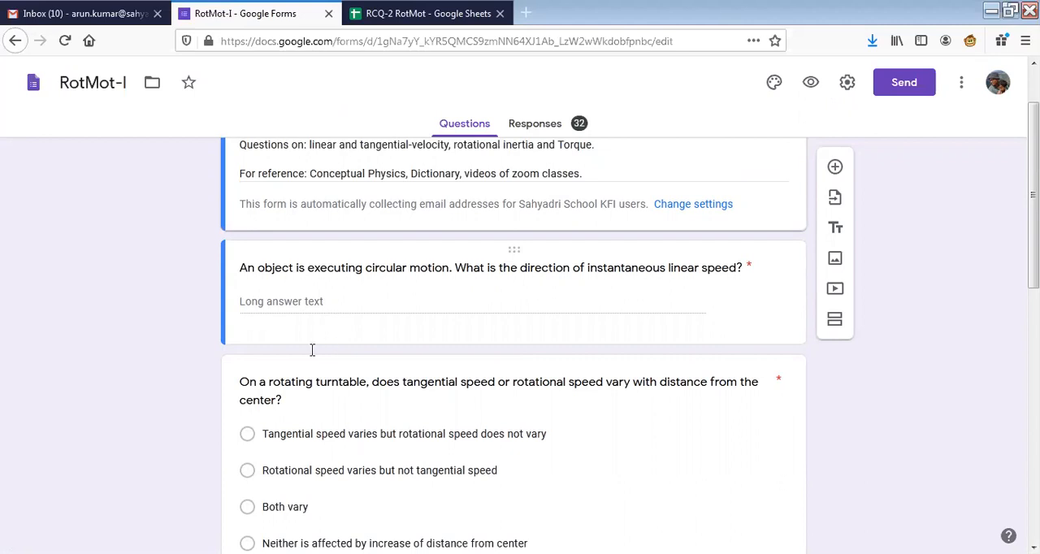
{"action": "scroll", "coordinate": [312, 350], "scroll_direction": "down", "scroll_amount": 2}
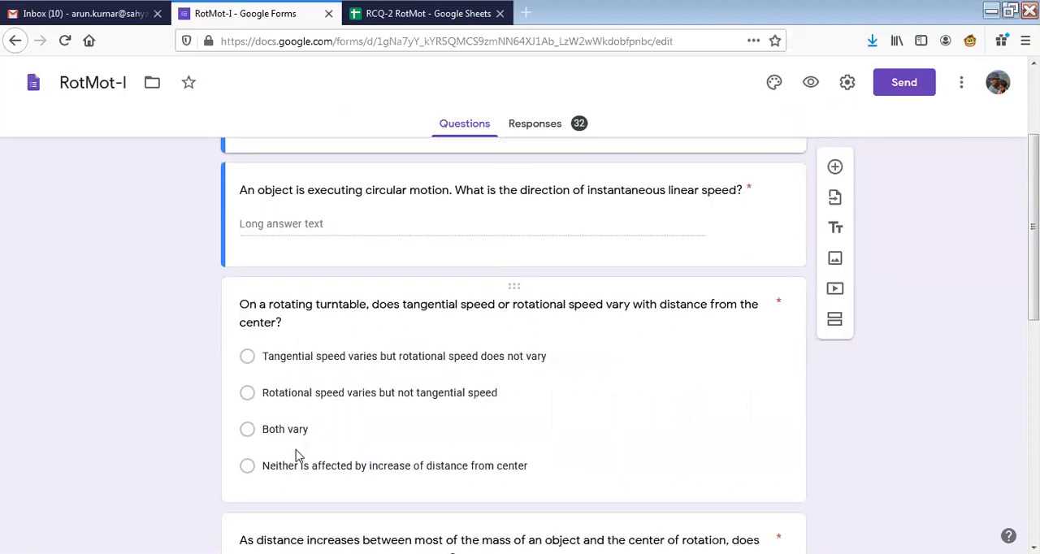
{"action": "scroll", "coordinate": [343, 339], "scroll_direction": "down", "scroll_amount": 4}
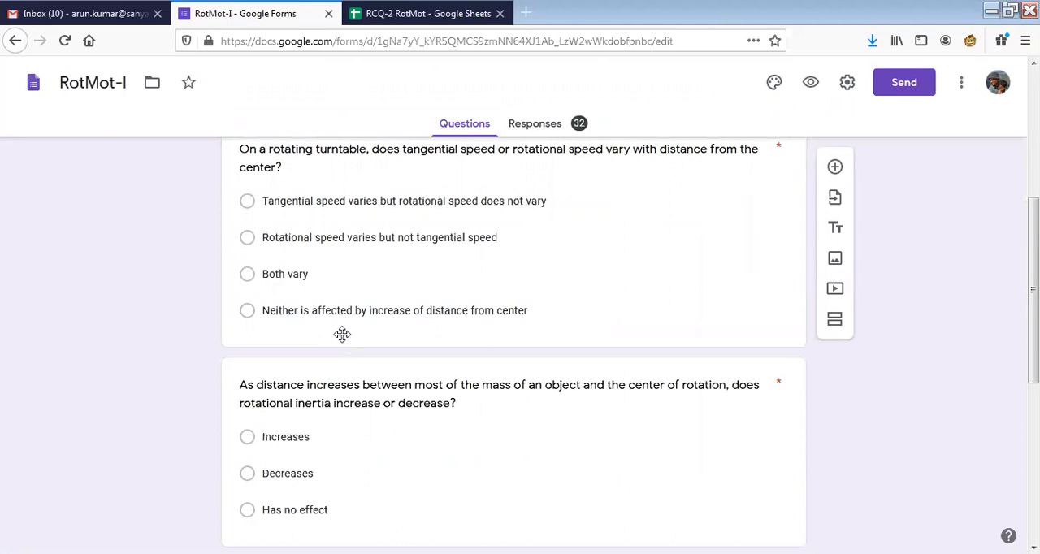
{"action": "scroll", "coordinate": [344, 338], "scroll_direction": "down", "scroll_amount": 6}
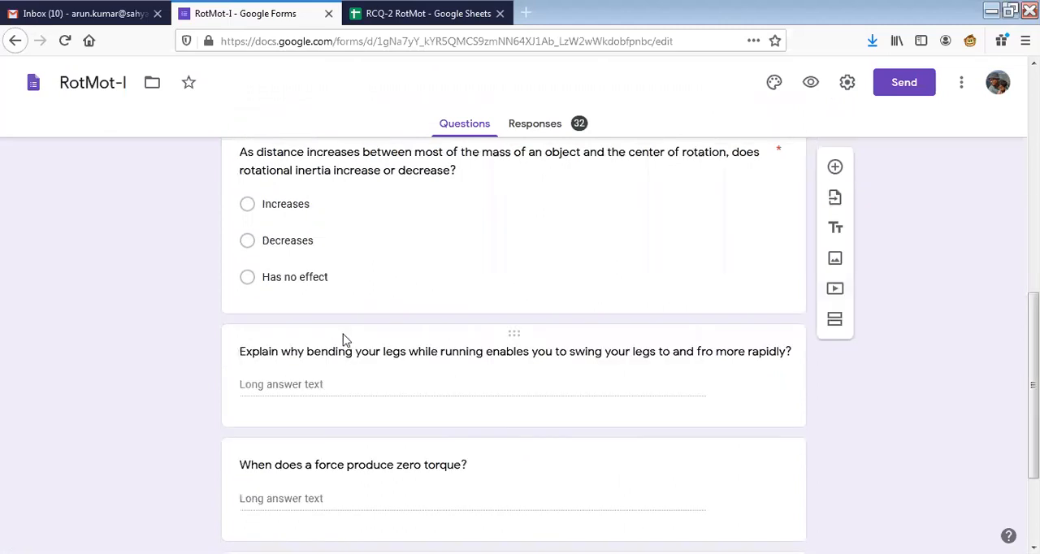
{"action": "scroll", "coordinate": [344, 340], "scroll_direction": "up", "scroll_amount": 10}
{"action": "scroll", "coordinate": [342, 333], "scroll_direction": "up", "scroll_amount": 3}
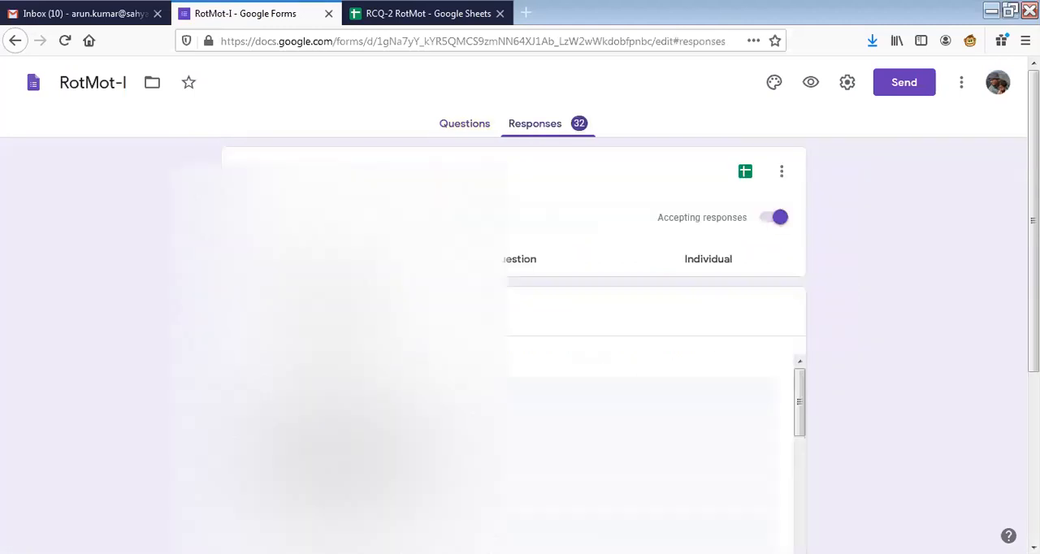
Review the collected responses of the RotMot-I form and return to the Forms home page.
{"action": "scroll", "coordinate": [513, 341], "scroll_direction": "down", "scroll_amount": 2}
{"action": "scroll", "coordinate": [439, 313], "scroll_direction": "down", "scroll_amount": 2}
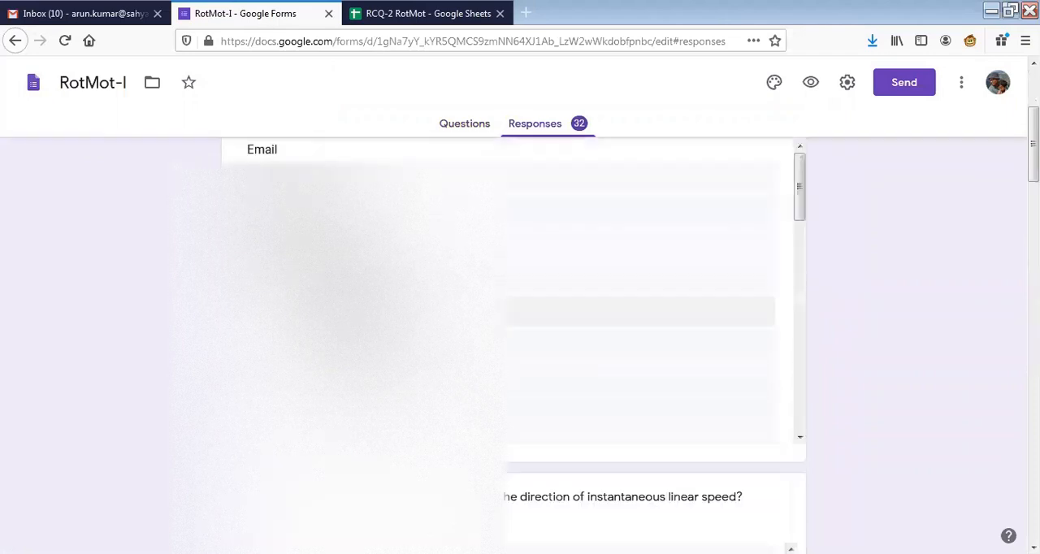
{"action": "scroll", "coordinate": [461, 155], "scroll_direction": "up", "scroll_amount": 3}
{"action": "left_click", "coordinate": [464, 124]}
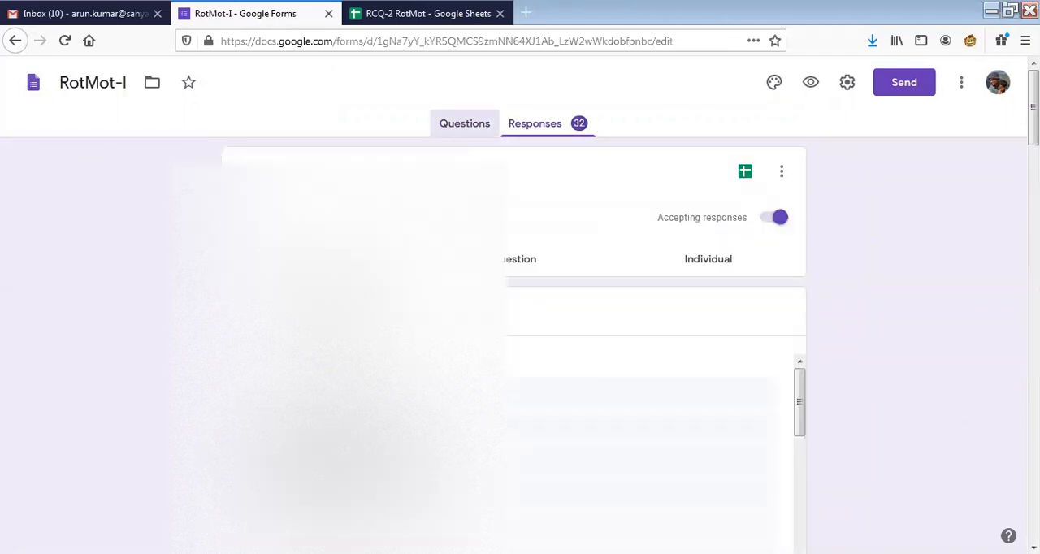
{"action": "left_click", "coordinate": [33, 85]}
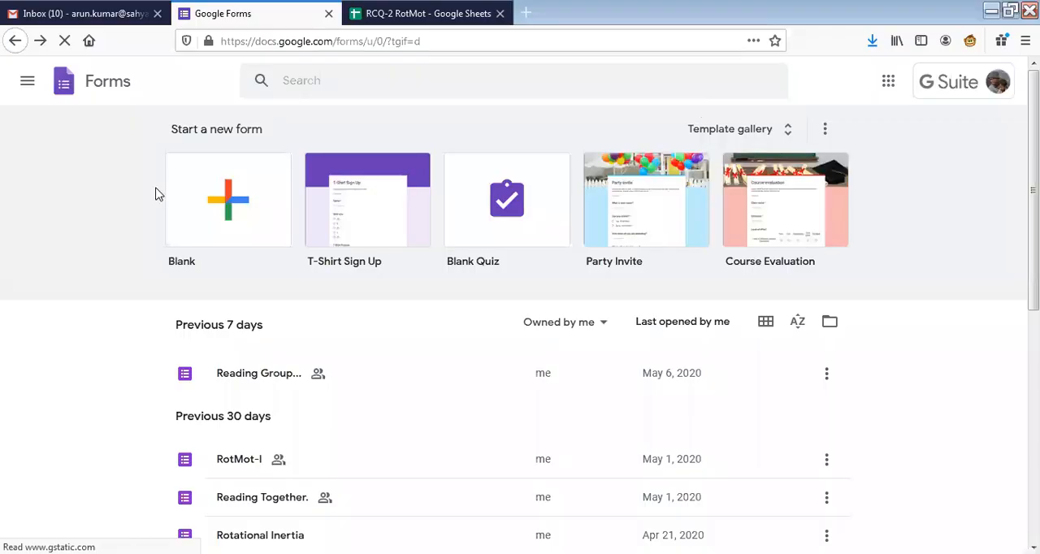
Create a new blank form and select its whole placeholder title for replacement.
{"action": "left_click", "coordinate": [228, 206]}
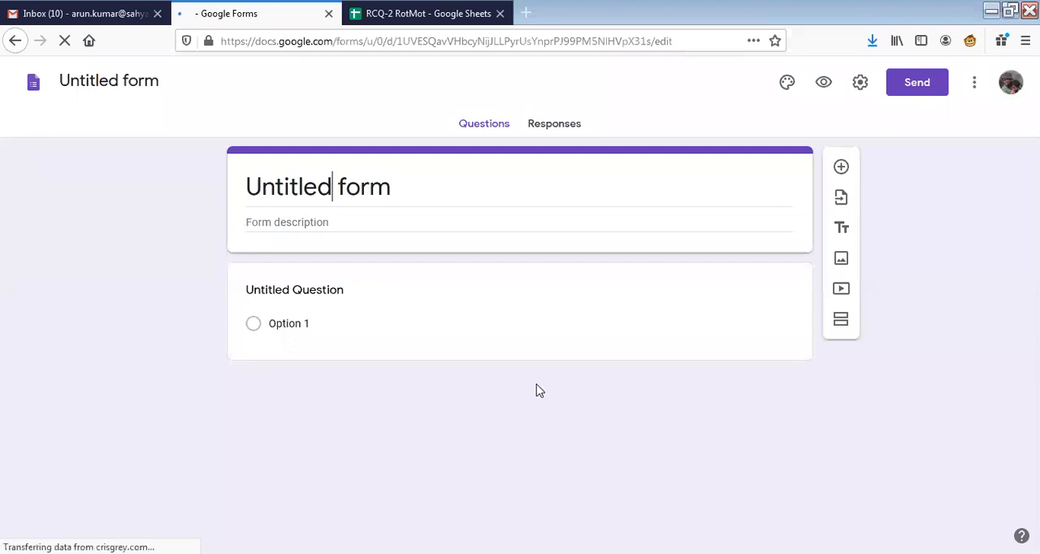
{"action": "left_click", "coordinate": [380, 187]}
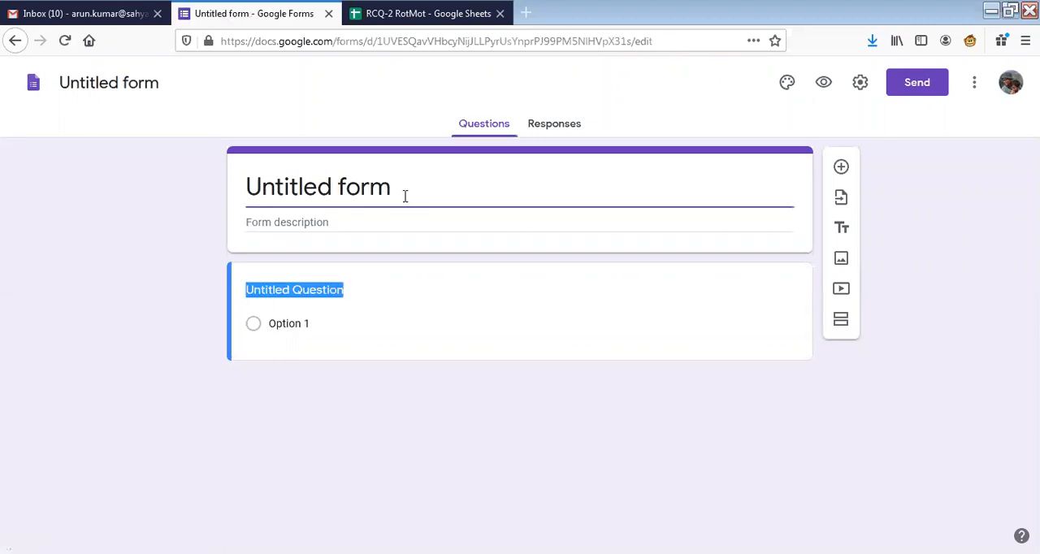
{"action": "left_click", "coordinate": [434, 195]}
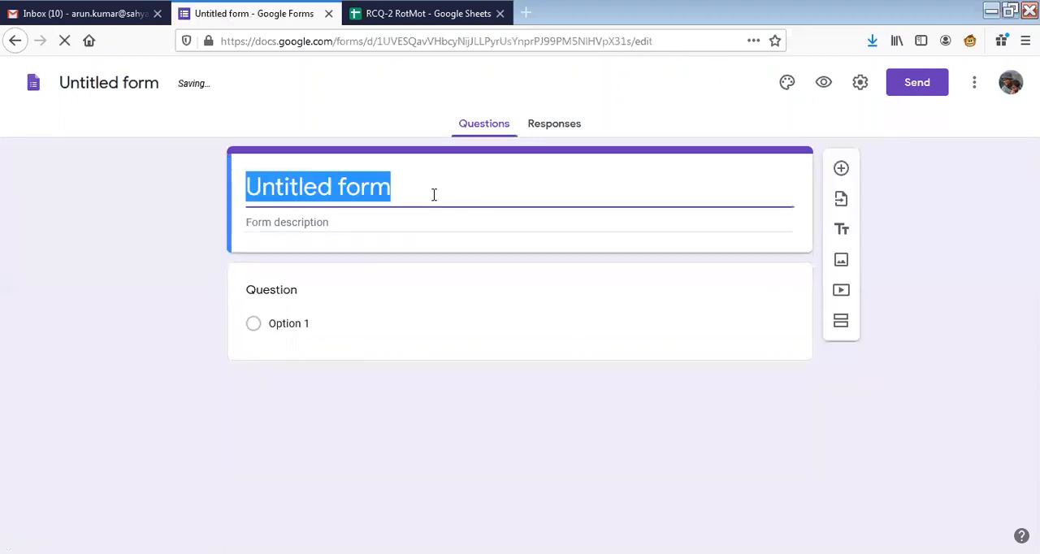
{"action": "type", "text": "Ro"}
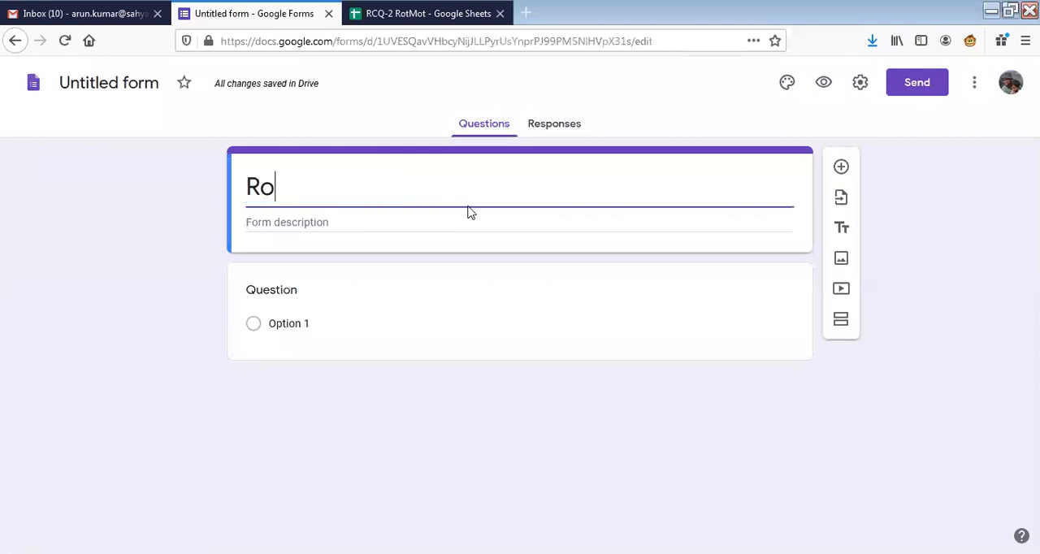
{"action": "type", "text": "tMot"}
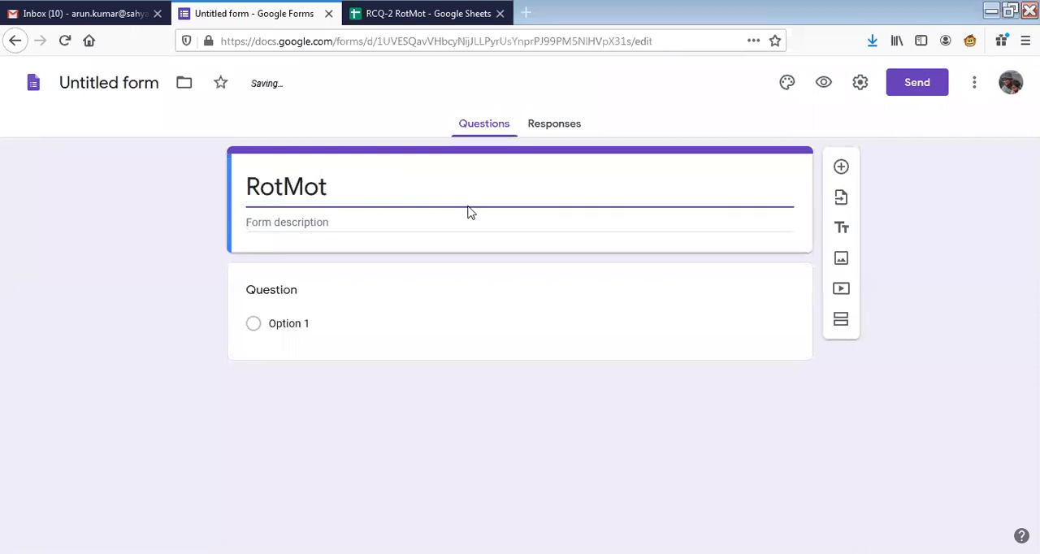
{"action": "key", "text": "BackSpace"}
{"action": "key", "text": "BackSpace"}
{"action": "key", "text": "BackSpace"}
{"action": "key", "text": "BackSpace"}
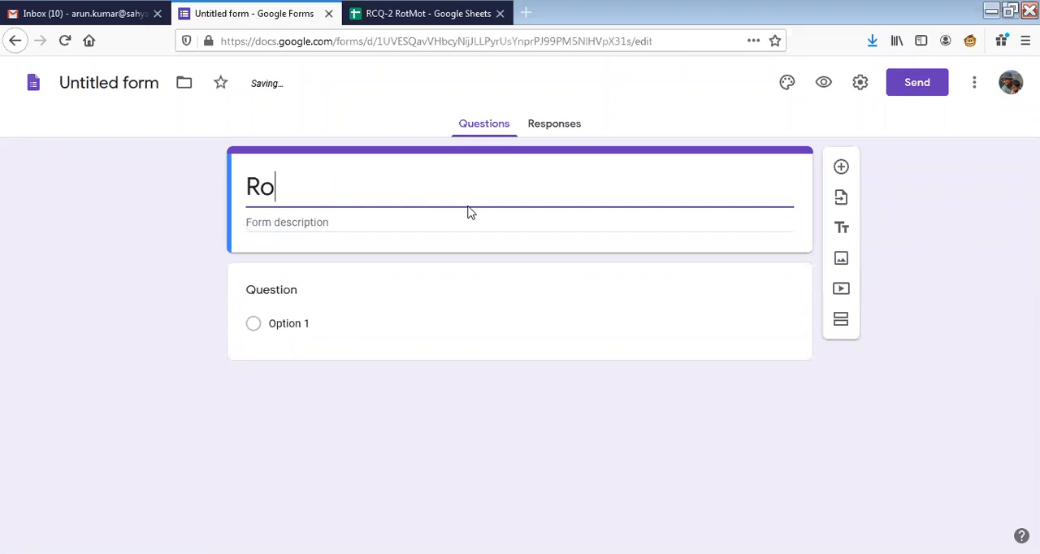
{"action": "key", "text": "BackSpace"}
{"action": "key", "text": "BackSpace"}
Title the new form RCQ-2.
{"action": "type", "text": "R"}
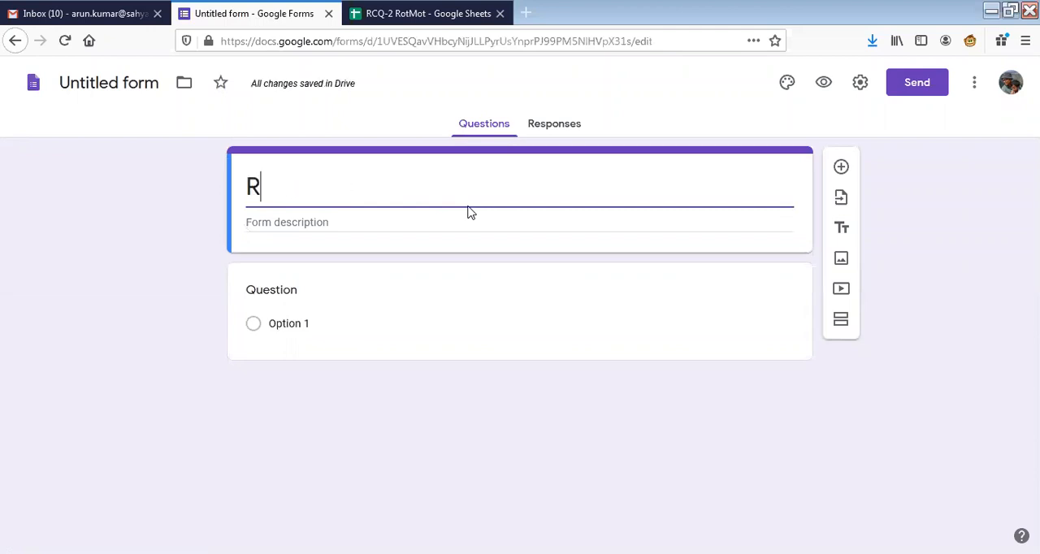
{"action": "type", "text": "CQ-2"}
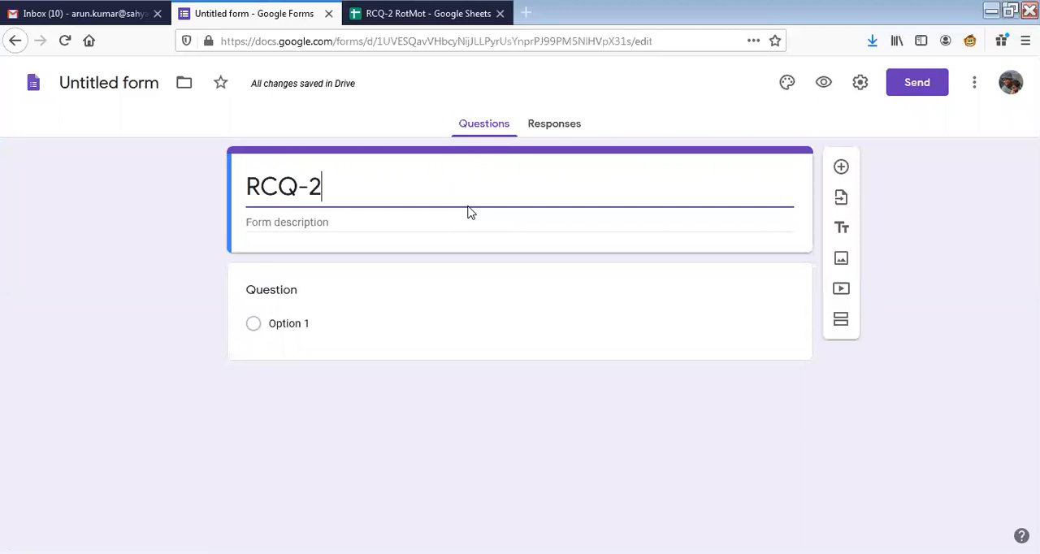
Enter the form description "Questions based on the concepts of Center of gravity, Centripetal Force and Angular Momentum.".
{"action": "left_click", "coordinate": [334, 226]}
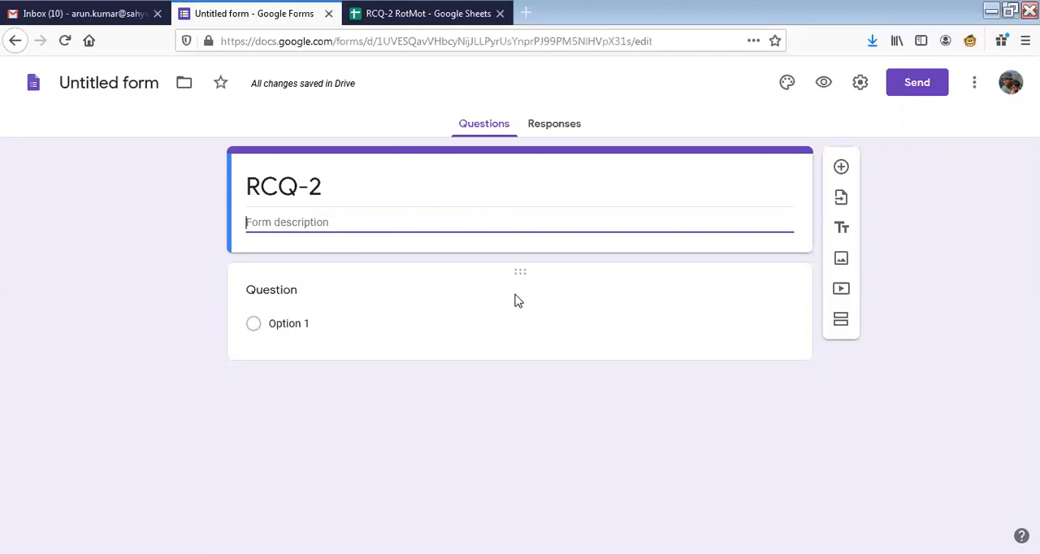
{"action": "type", "text": "Questions"}
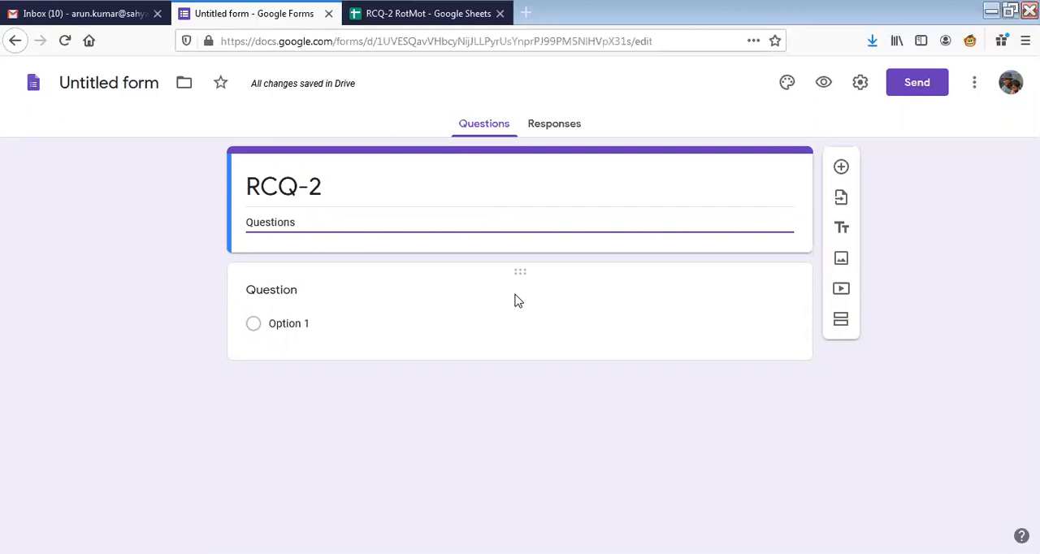
{"action": "type", "text": " based"}
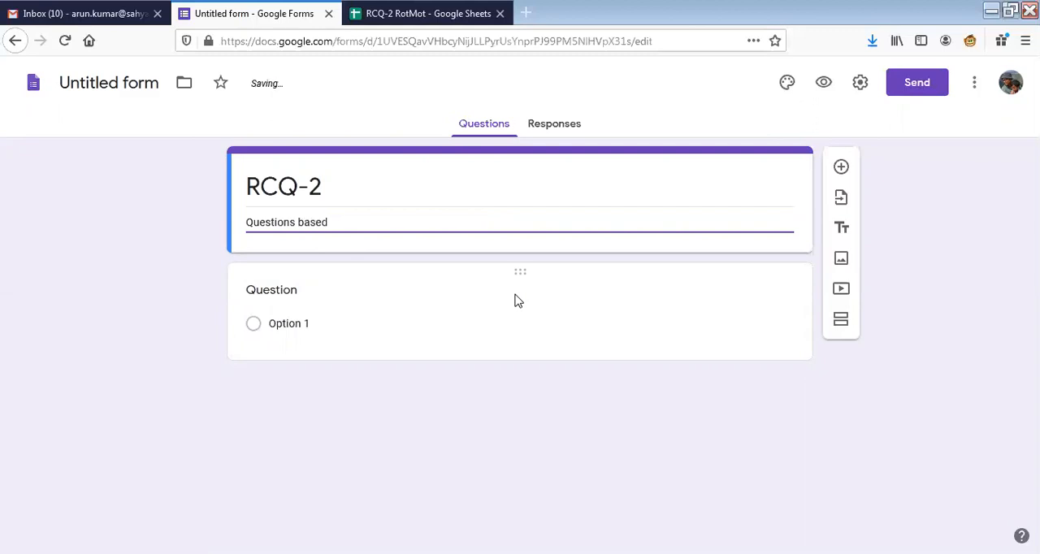
{"action": "type", "text": " on the concep"}
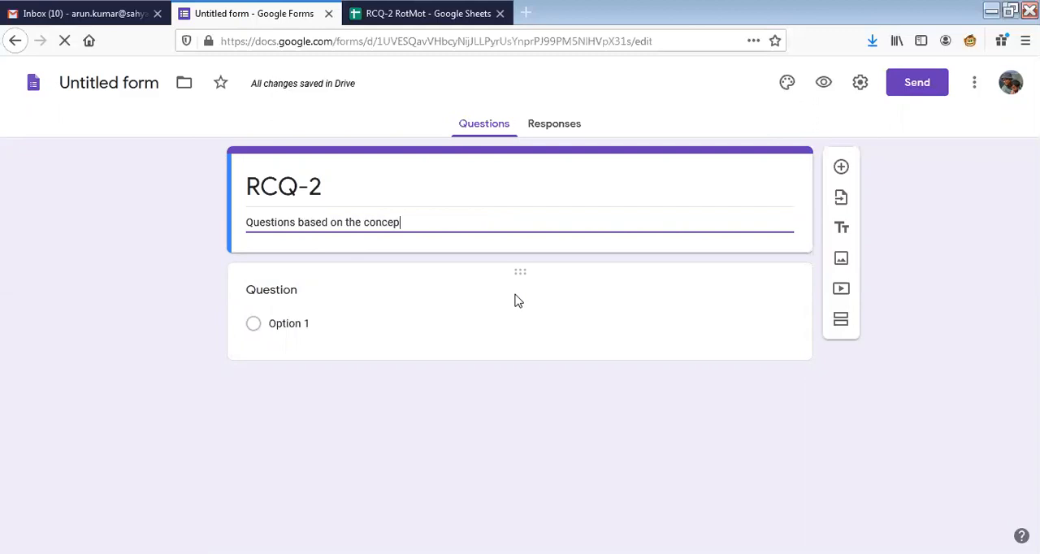
{"action": "type", "text": "t"}
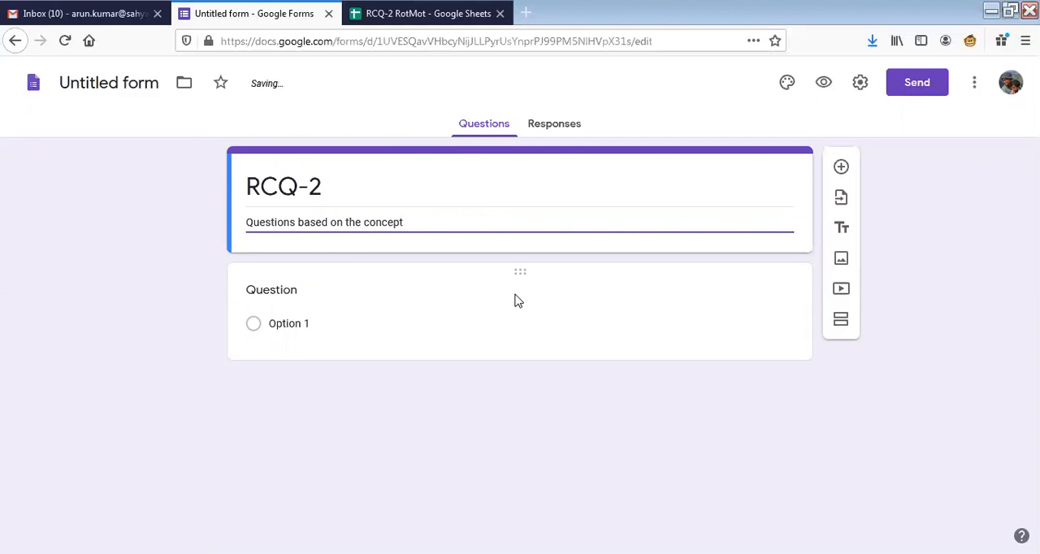
{"action": "type", "text": "s of"}
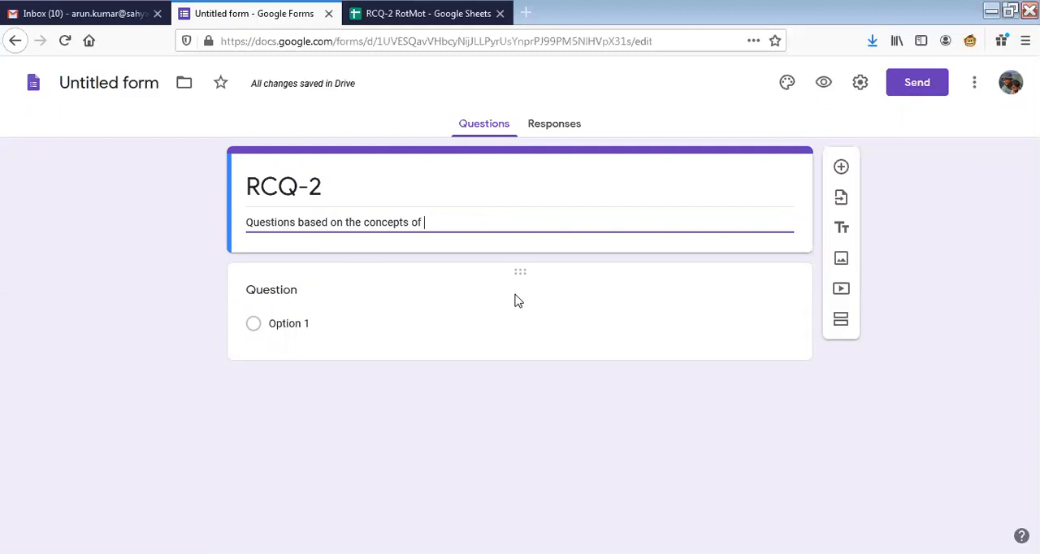
{"action": "type", "text": " Cent"}
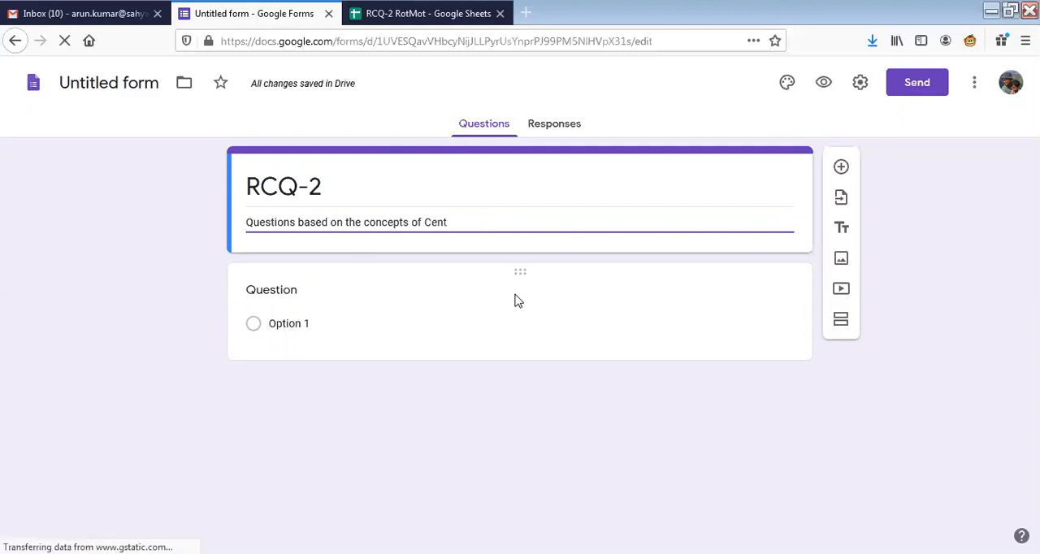
{"action": "type", "text": "er of gar"}
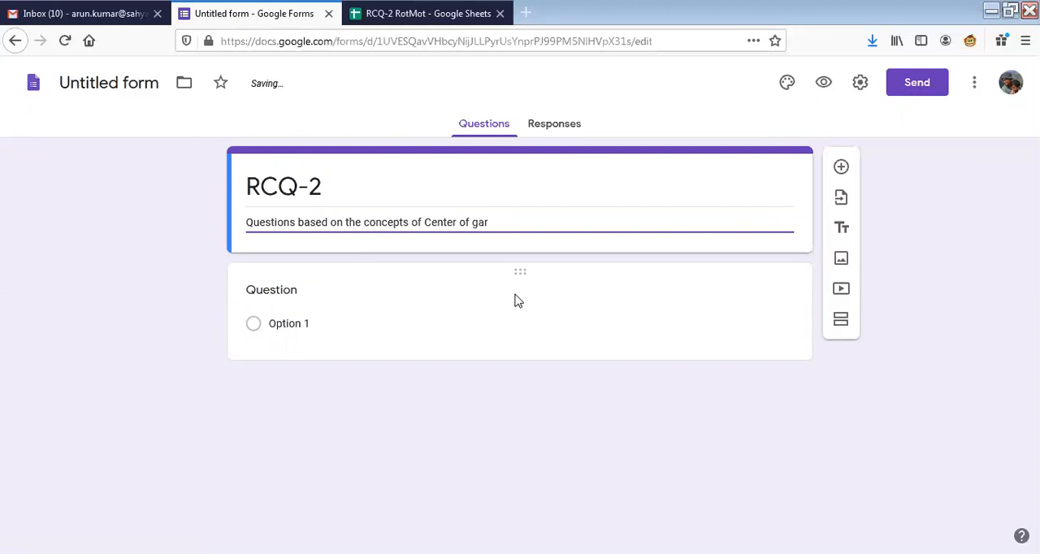
{"action": "type", "text": "vity"}
{"action": "key", "text": "BackSpace"}
{"action": "key", "text": "BackSpace"}
{"action": "key", "text": "BackSpace"}
{"action": "key", "text": "BackSpace"}
{"action": "key", "text": "BackSpace"}
{"action": "key", "text": "BackSpace"}
{"action": "type", "text": "ravity,"}
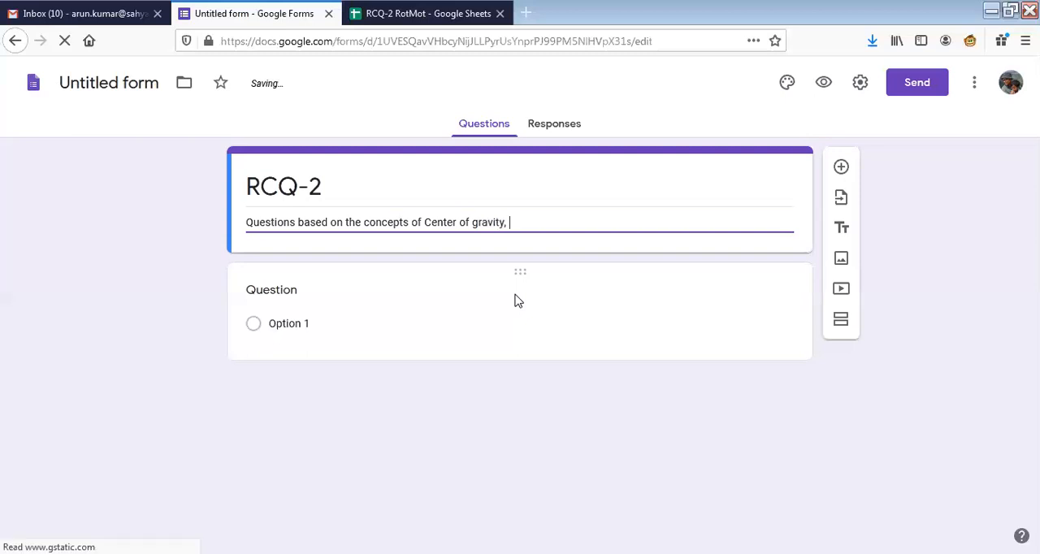
{"action": "type", "text": " Centrip"}
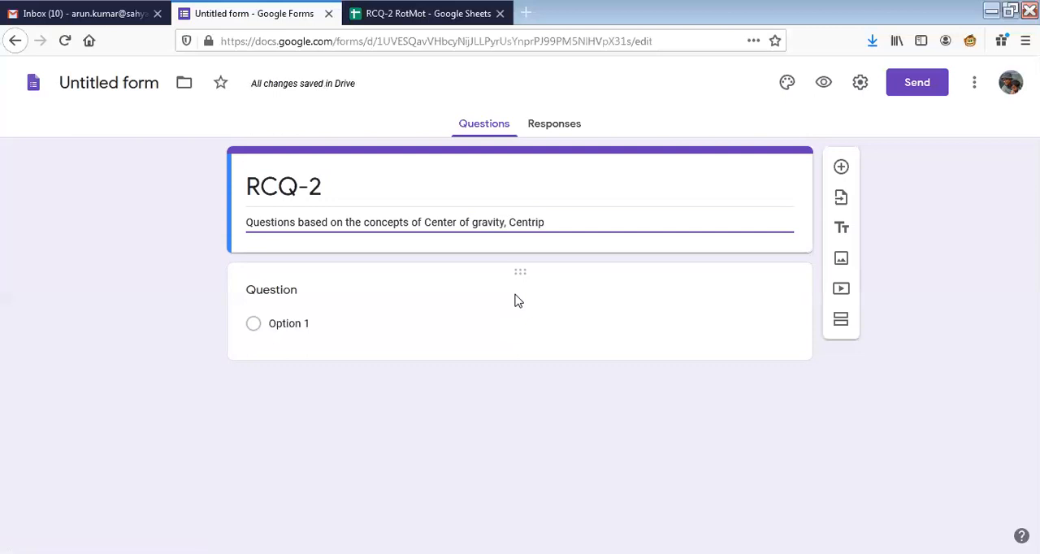
{"action": "type", "text": "etal"}
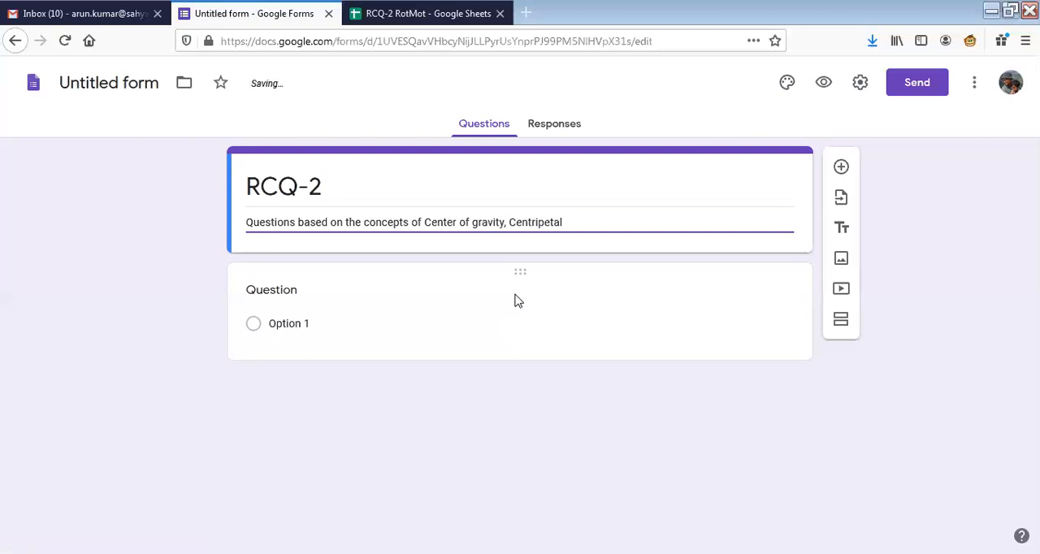
{"action": "type", "text": " Force and"}
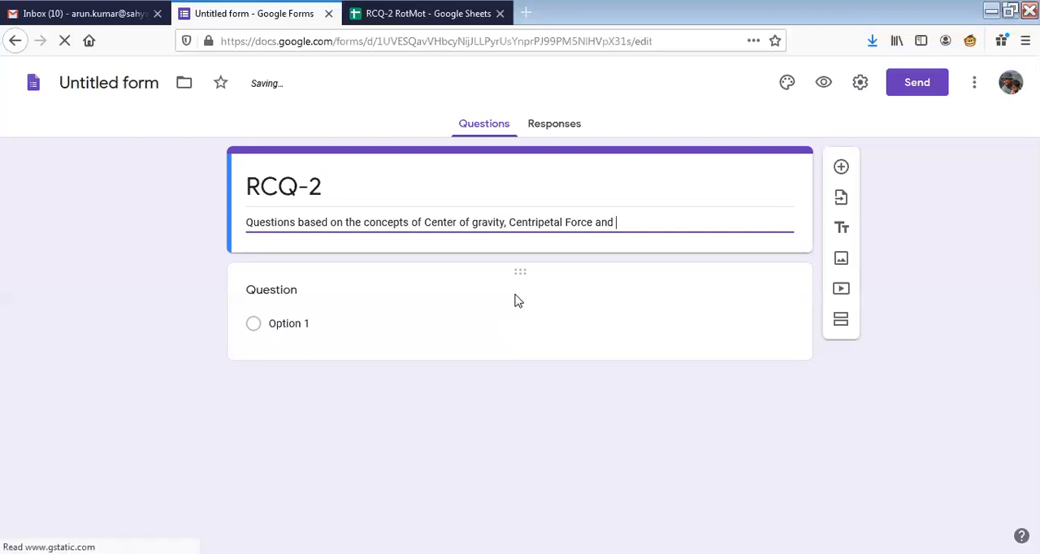
{"action": "type", "text": " Angu"}
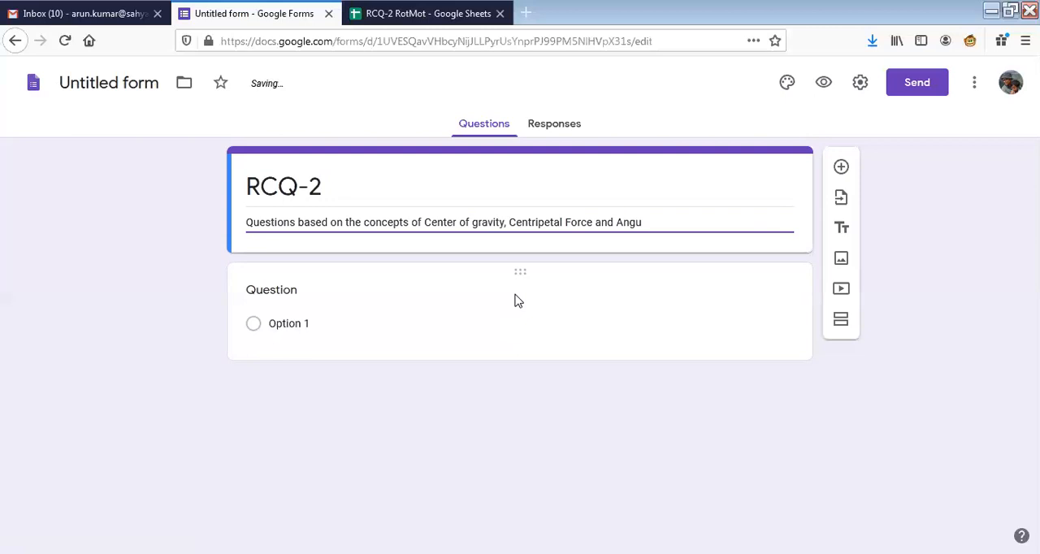
{"action": "type", "text": "lar momentum."}
{"action": "key", "text": "ctrl+Left"}
{"action": "key", "text": "Delete"}
{"action": "type", "text": "M"}
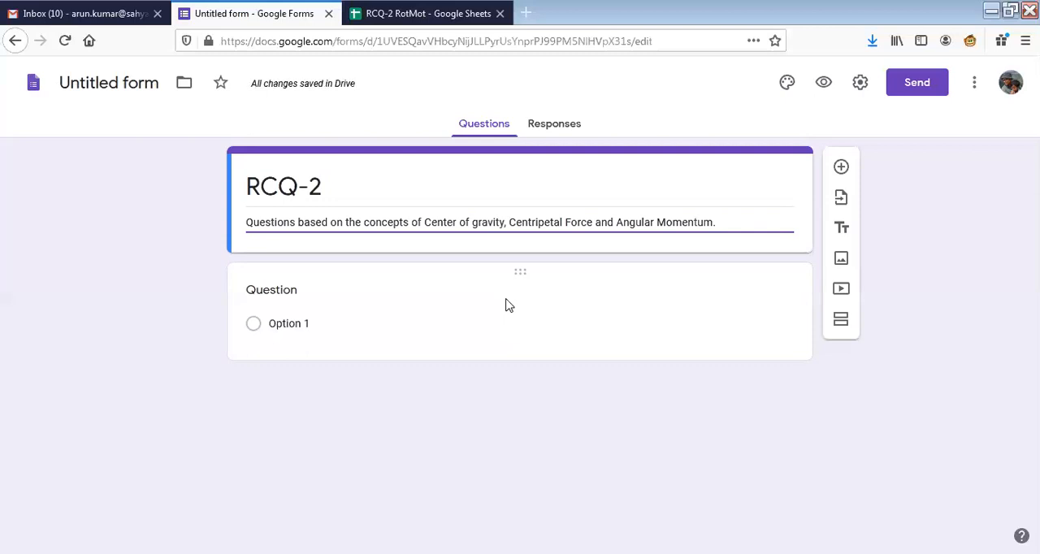
Check the RCQ-2 RotMot sheet and paste its already copied cell B1 question about hanging from a vertical rope as the form's first question.
{"action": "left_click", "coordinate": [350, 294]}
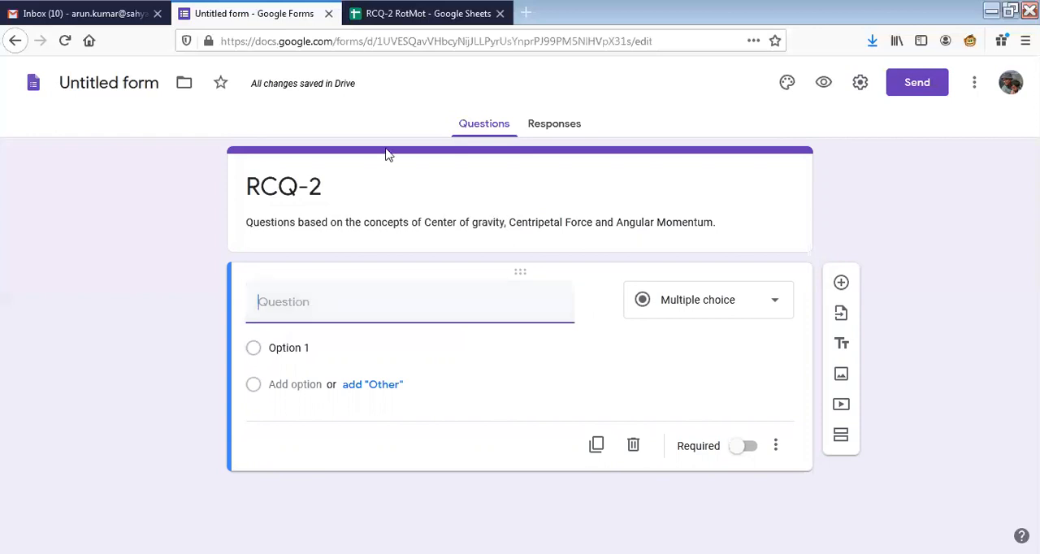
{"action": "key", "text": "ctrl+Tab"}
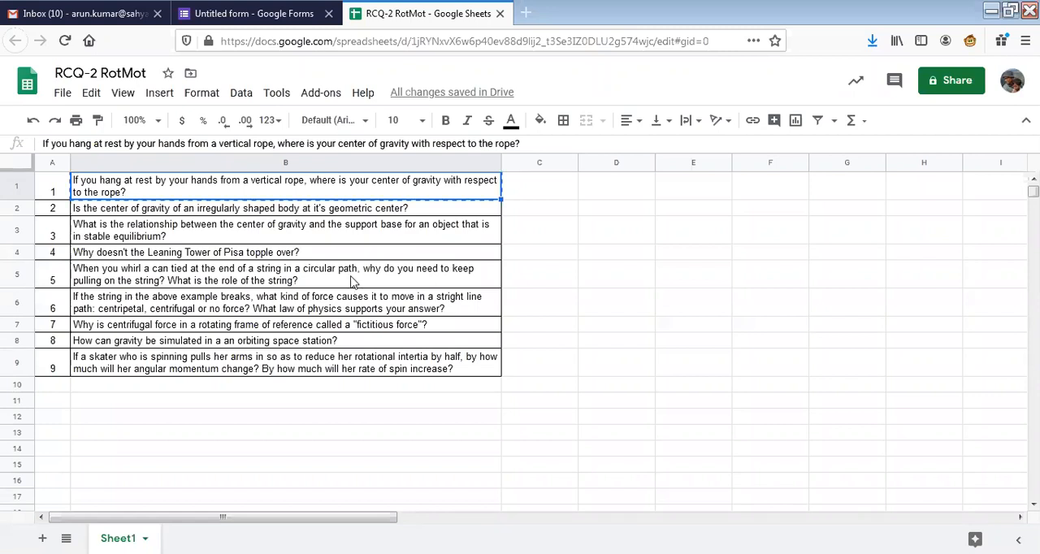
{"action": "key", "text": "ctrl+shift+Tab"}
{"action": "left_click", "coordinate": [313, 287]}
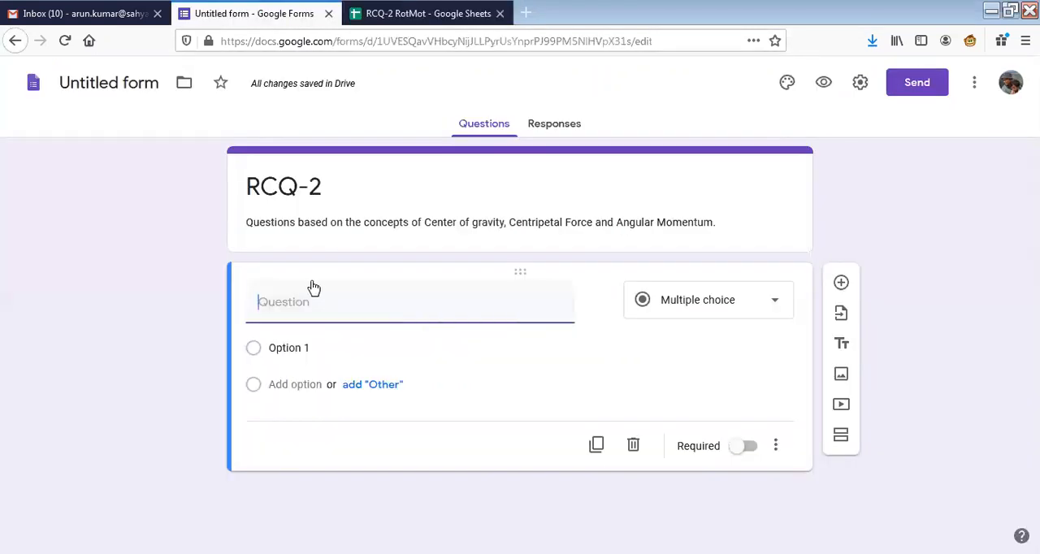
{"action": "type", "text": "If you hang at rest by your hands from a vertical rope, where is your center of gravity with respect to the rope?"}
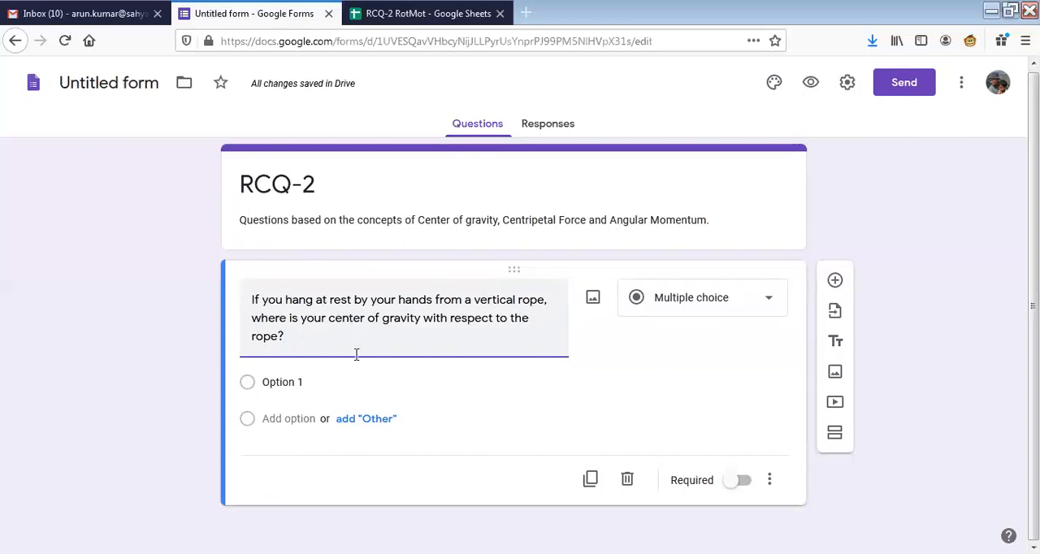
Set the first question's answer type to Paragraph and look over the other available question types.
{"action": "left_click", "coordinate": [737, 309]}
{"action": "left_click", "coordinate": [677, 138]}
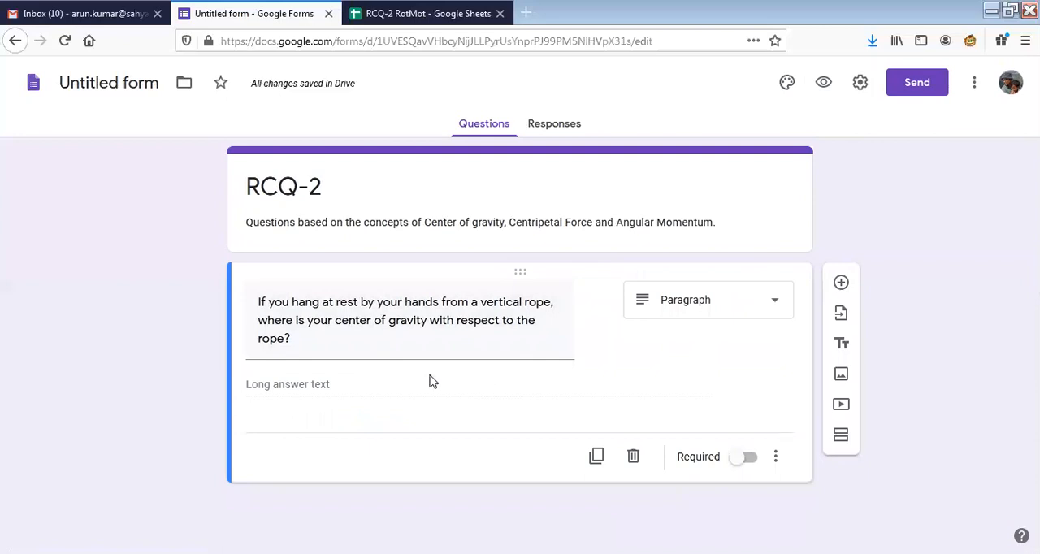
{"action": "left_click", "coordinate": [776, 301]}
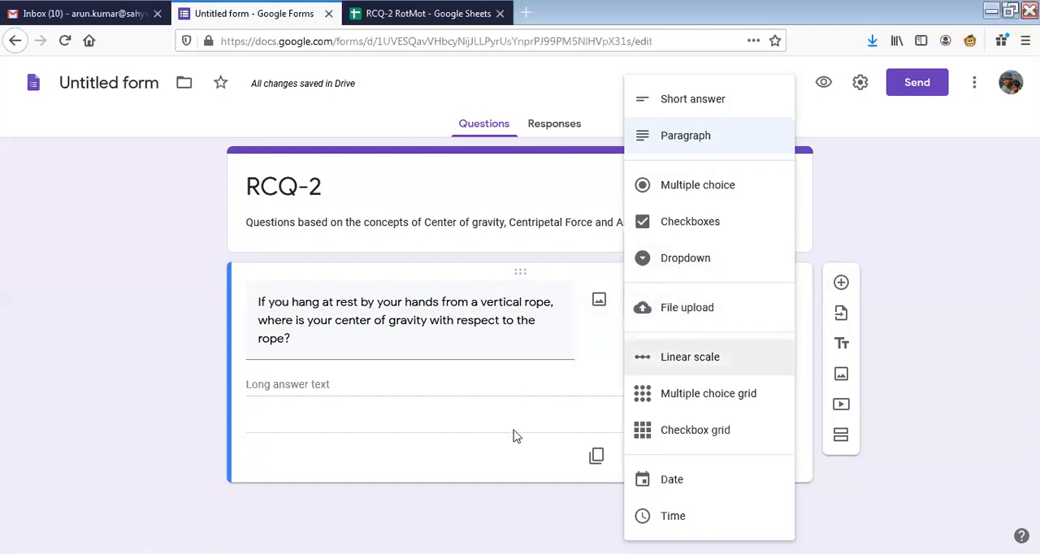
{"action": "left_click", "coordinate": [555, 389]}
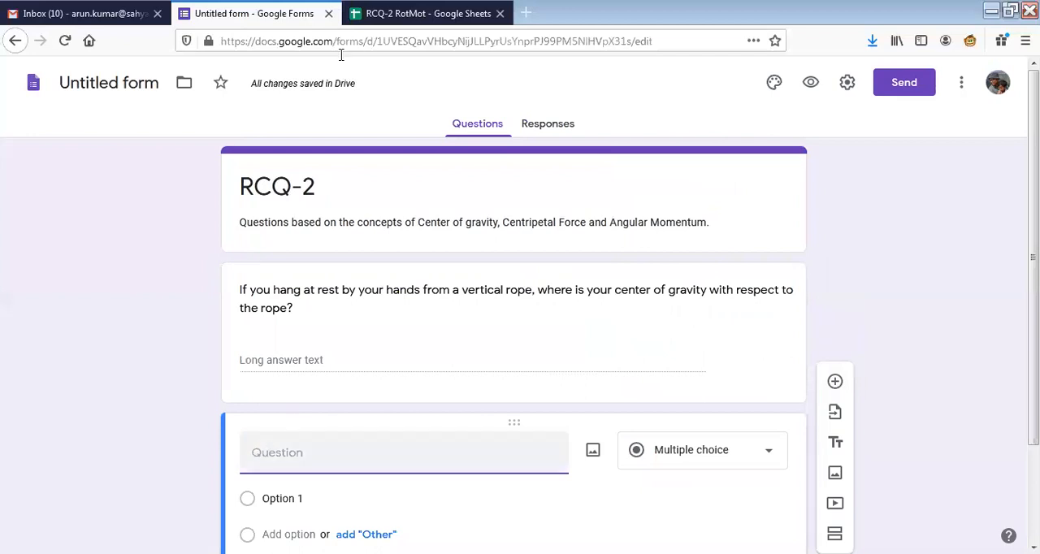
Copy the cell B2 question about an irregularly shaped body's center of gravity from the RCQ-2 RotMot sheet into the form's second question.
{"action": "key", "text": "ctrl+Tab"}
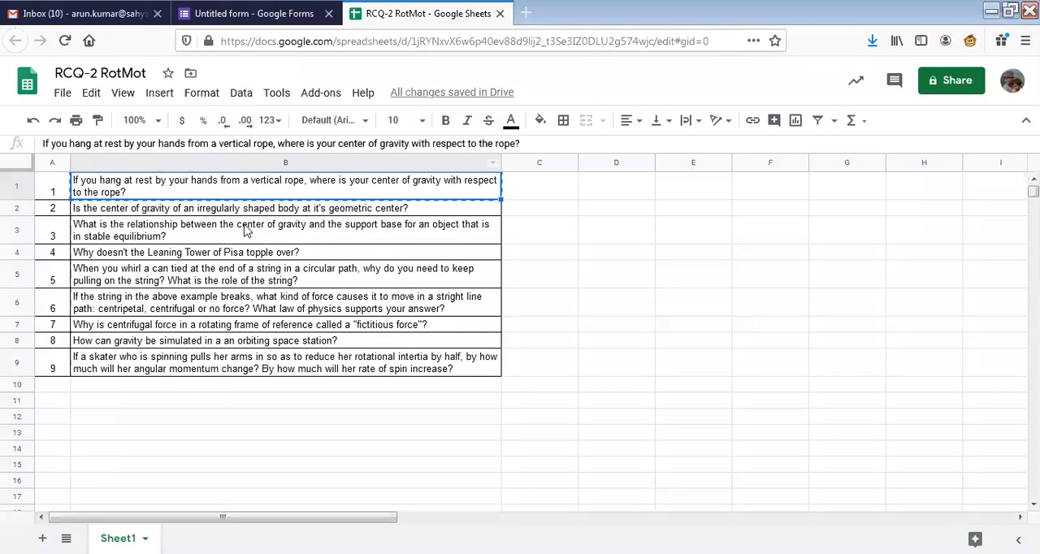
{"action": "left_click", "coordinate": [247, 231]}
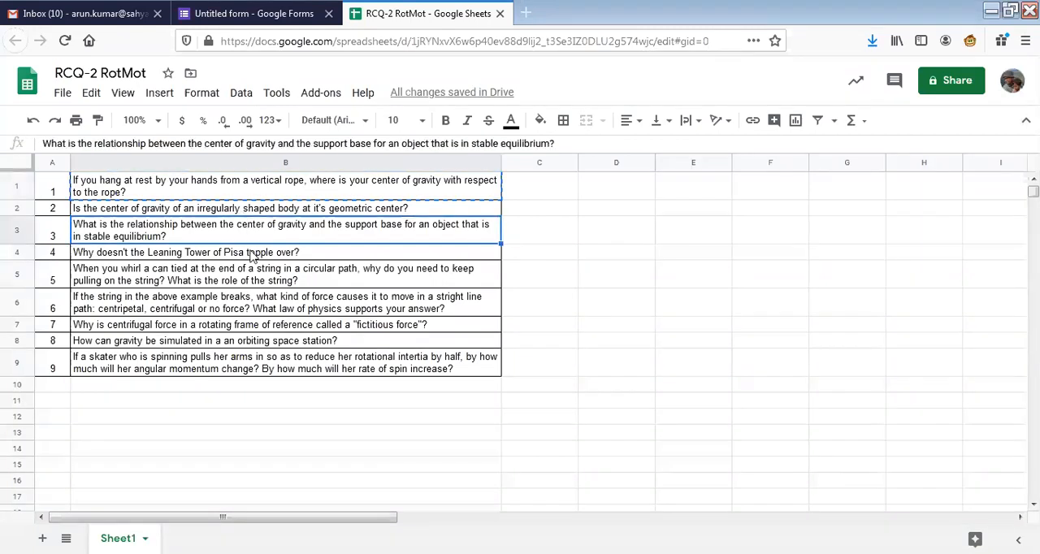
{"action": "key", "text": "Up"}
{"action": "key", "text": "ctrl+c"}
{"action": "key", "text": "ctrl+shift+Tab"}
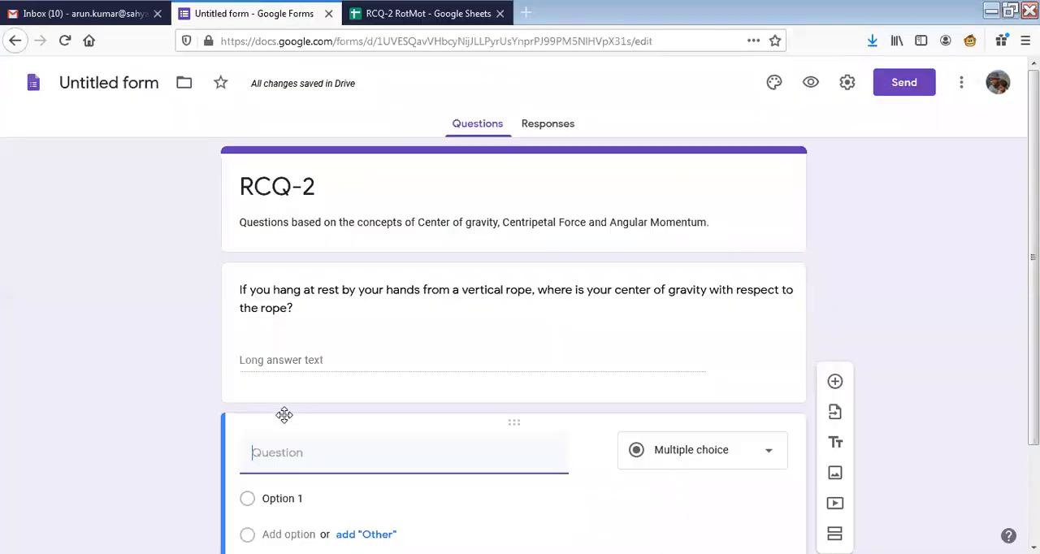
{"action": "key", "text": "ctrl+v"}
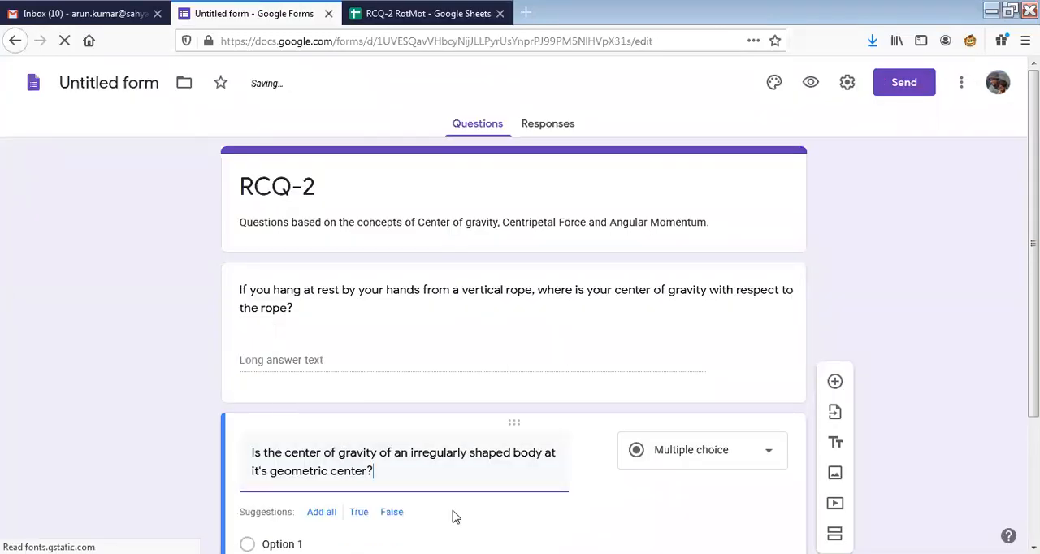
Keep the second question as Multiple choice and give it the answer options Yes and No.
{"action": "scroll", "coordinate": [445, 479], "scroll_direction": "down", "scroll_amount": 2}
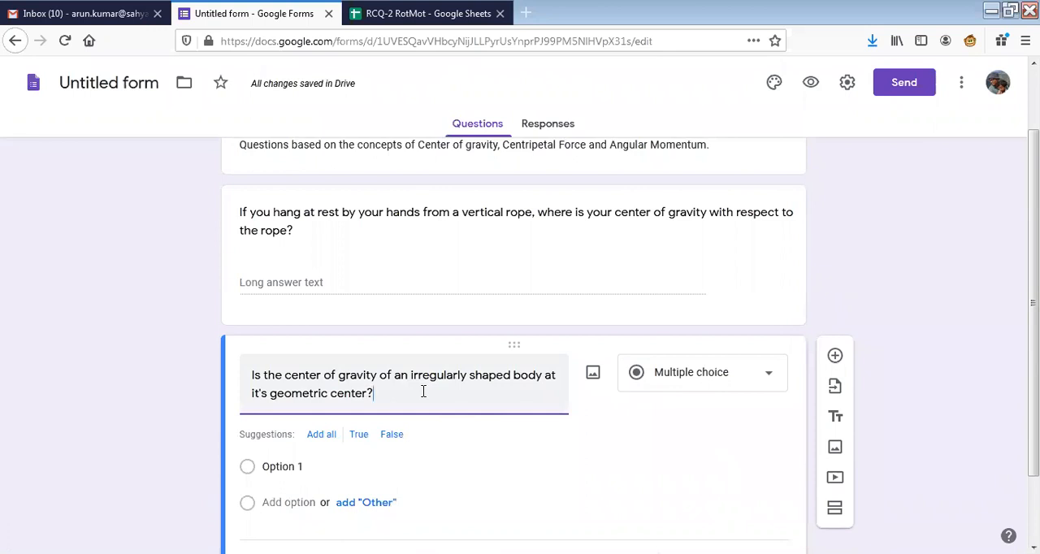
{"action": "left_click", "coordinate": [769, 378]}
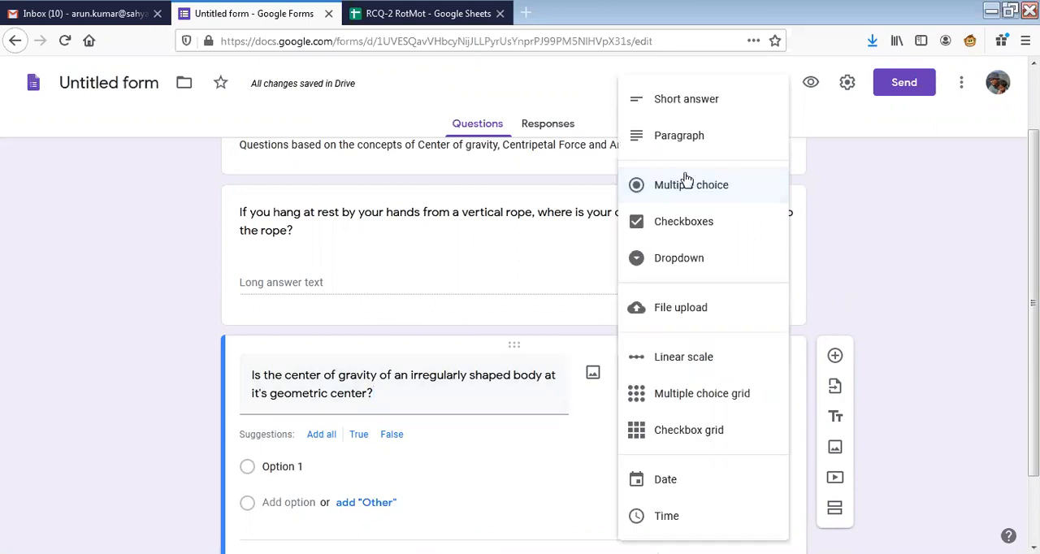
{"action": "left_click", "coordinate": [307, 468]}
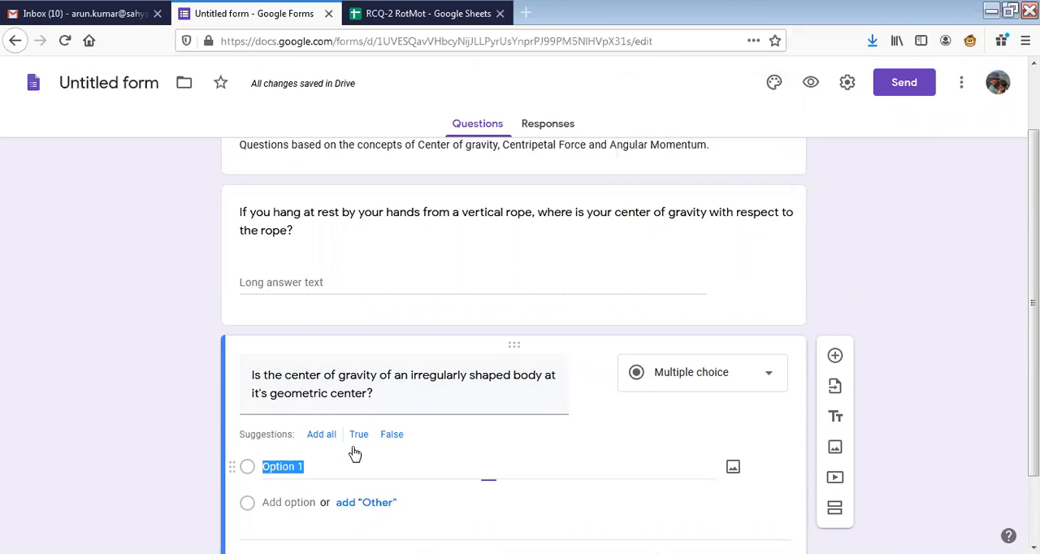
{"action": "type", "text": "Y"}
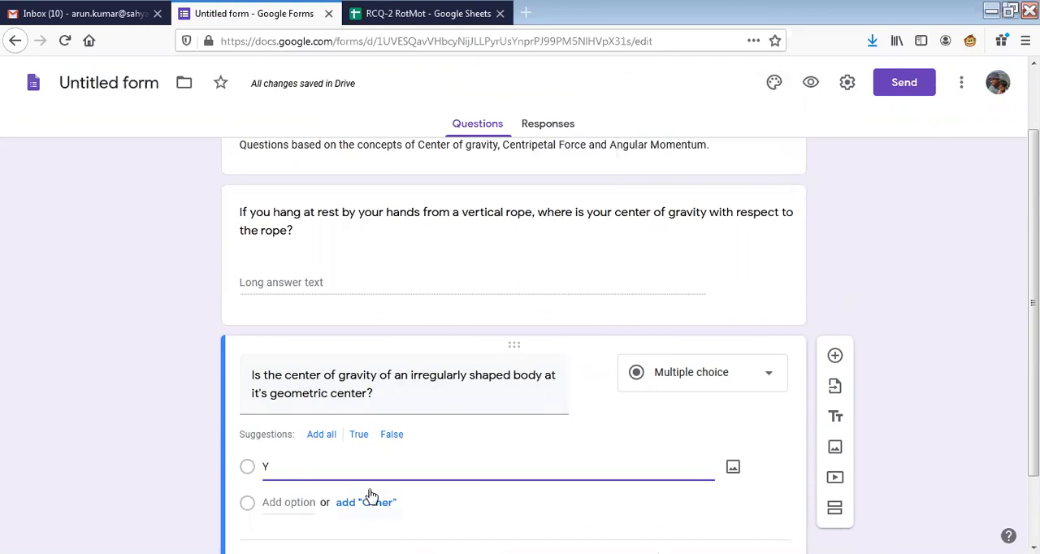
{"action": "type", "text": "es"}
{"action": "left_click", "coordinate": [370, 493]}
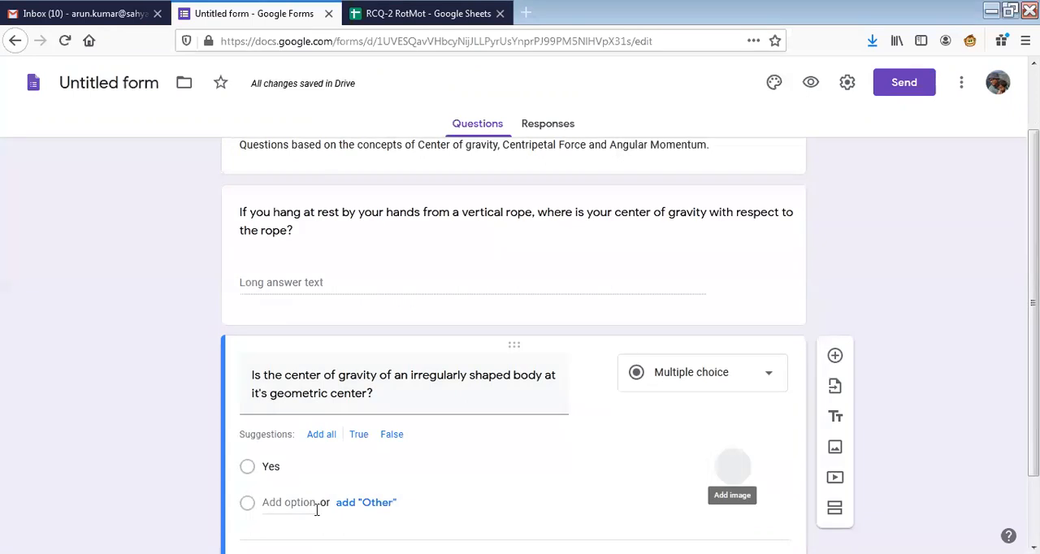
{"action": "left_click", "coordinate": [312, 506]}
{"action": "type", "text": "N"}
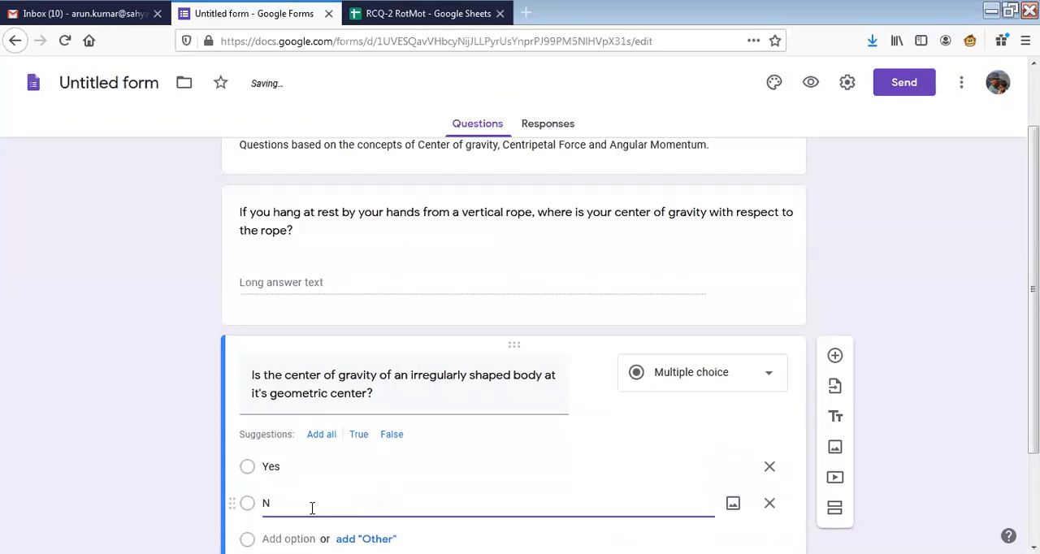
{"action": "type", "text": "o"}
{"action": "scroll", "coordinate": [268, 473], "scroll_direction": "down", "scroll_amount": 3}
{"action": "left_click", "coordinate": [367, 450]}
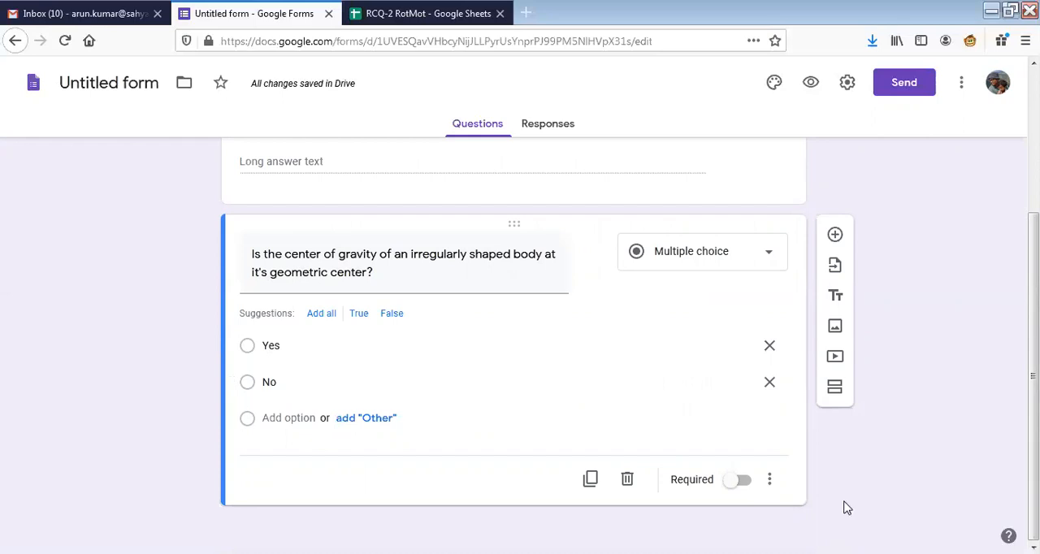
Add a third question and fill it with the cell B3 text about center of gravity and support base from the RCQ-2 RotMot sheet.
{"action": "left_click", "coordinate": [835, 235]}
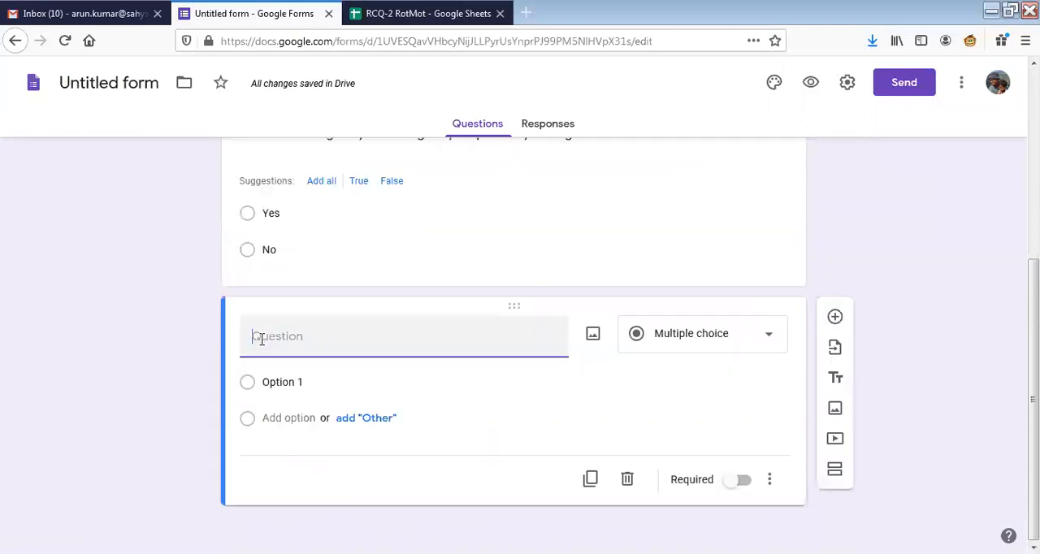
{"action": "key", "text": "ctrl+Tab"}
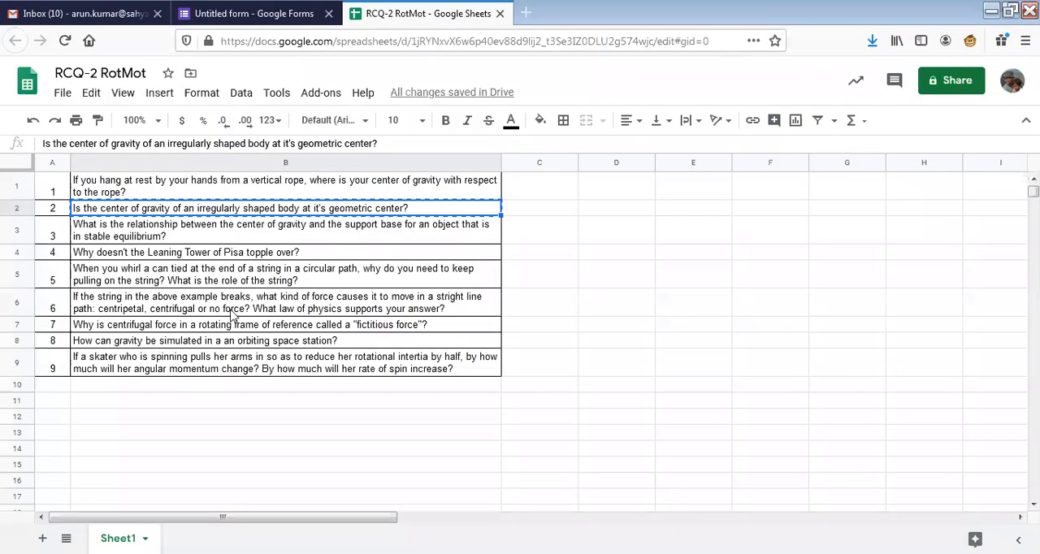
{"action": "key", "text": "Down"}
{"action": "key", "text": "ctrl+c"}
{"action": "key", "text": "ctrl+shift+Tab"}
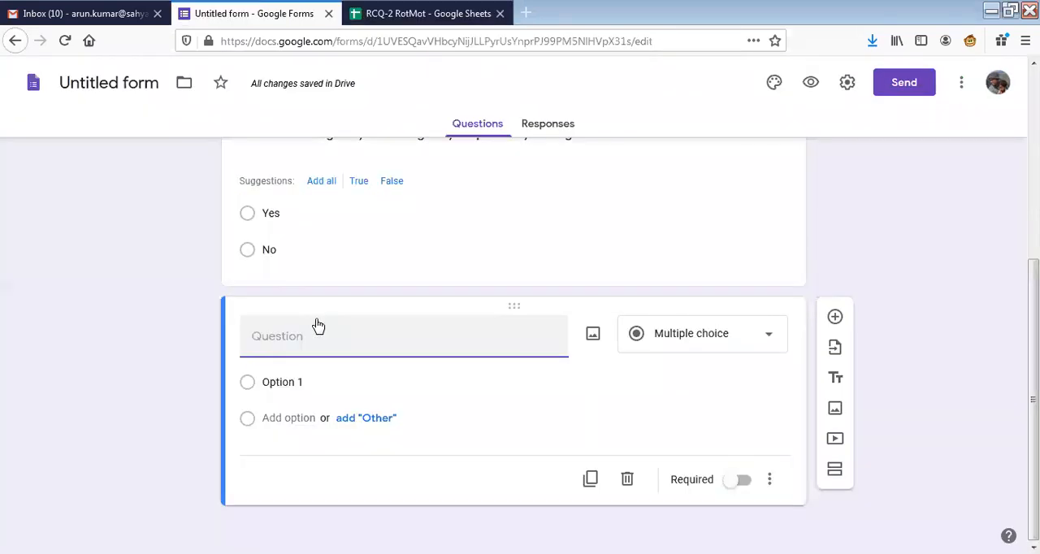
{"action": "key", "text": "ctrl+v"}
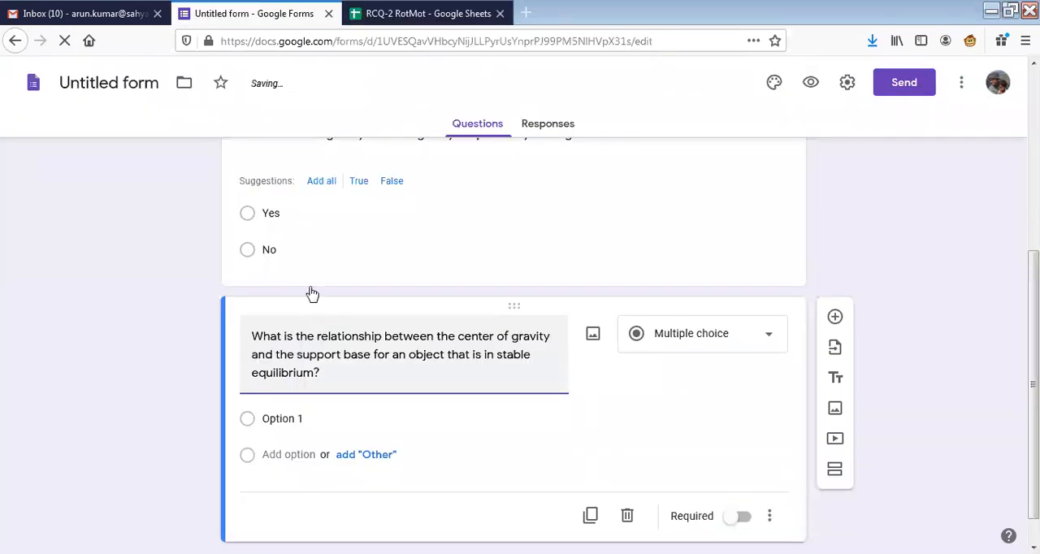
Set the third question's answer type to Paragraph and look over the form from its title to the last question.
{"action": "scroll", "coordinate": [313, 294], "scroll_direction": "down", "scroll_amount": 1}
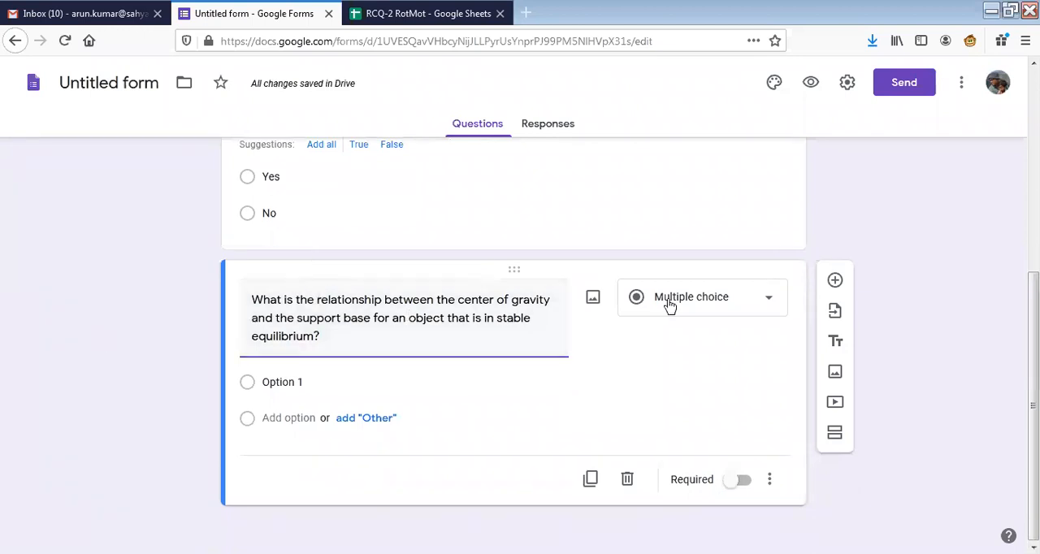
{"action": "left_click", "coordinate": [761, 305]}
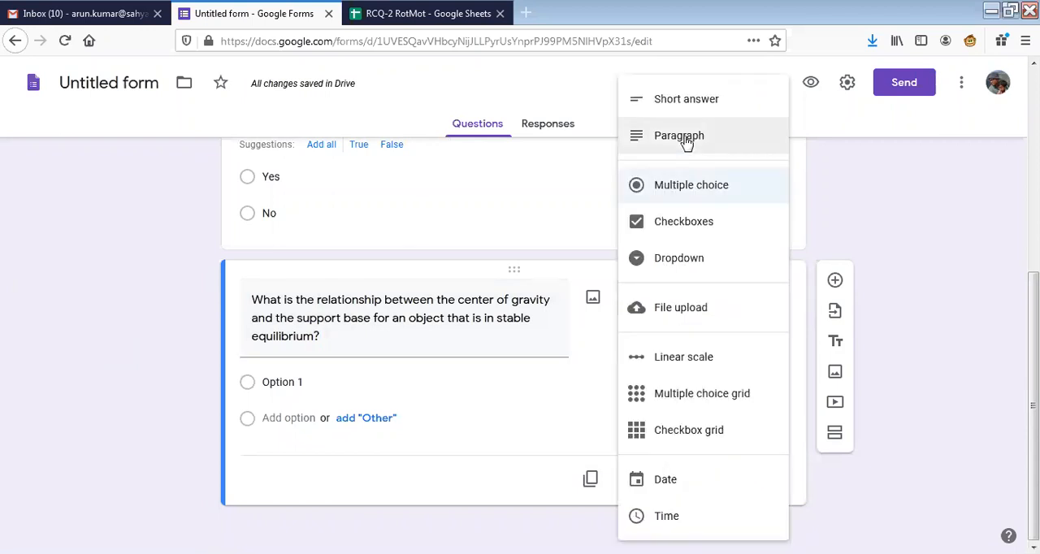
{"action": "left_click", "coordinate": [686, 140]}
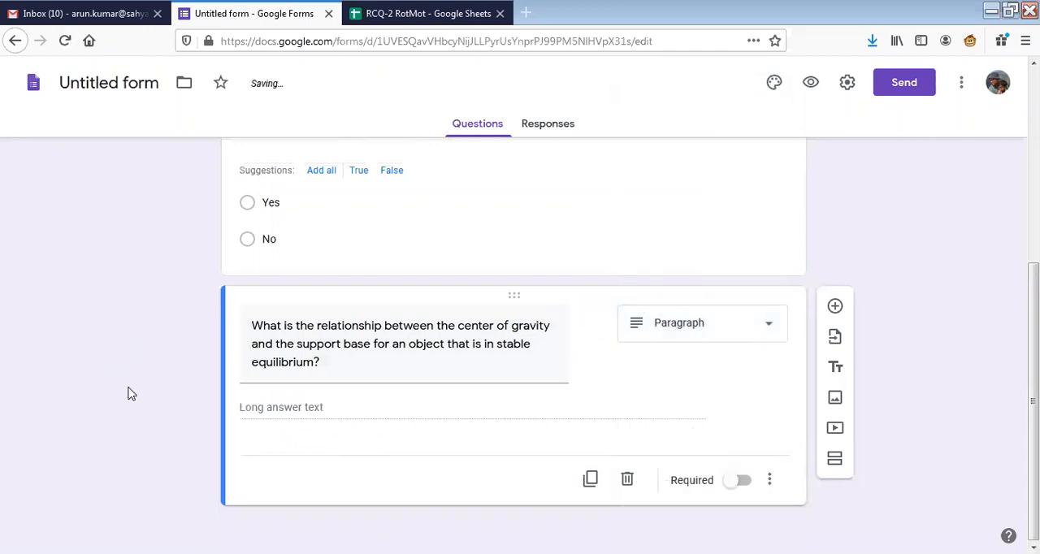
{"action": "scroll", "coordinate": [127, 393], "scroll_direction": "up", "scroll_amount": 4}
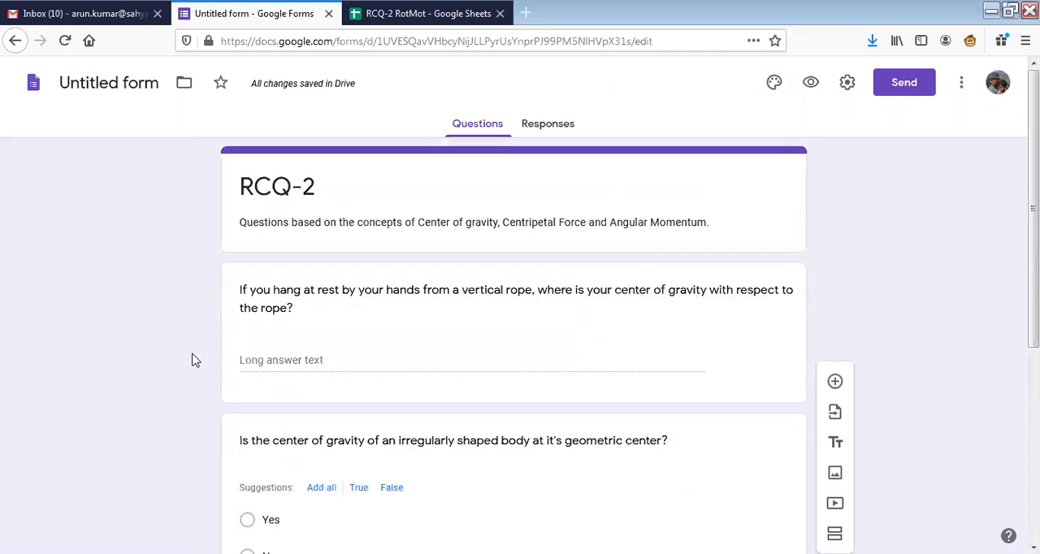
{"action": "scroll", "coordinate": [195, 353], "scroll_direction": "down", "scroll_amount": 2}
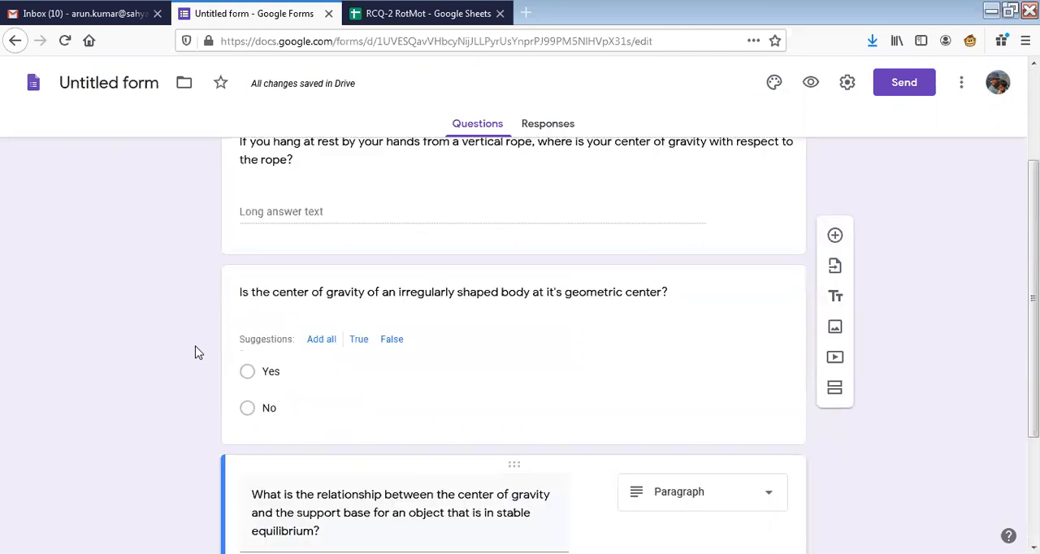
{"action": "scroll", "coordinate": [195, 353], "scroll_direction": "down", "scroll_amount": 2}
{"action": "scroll", "coordinate": [195, 353], "scroll_direction": "up", "scroll_amount": 1}
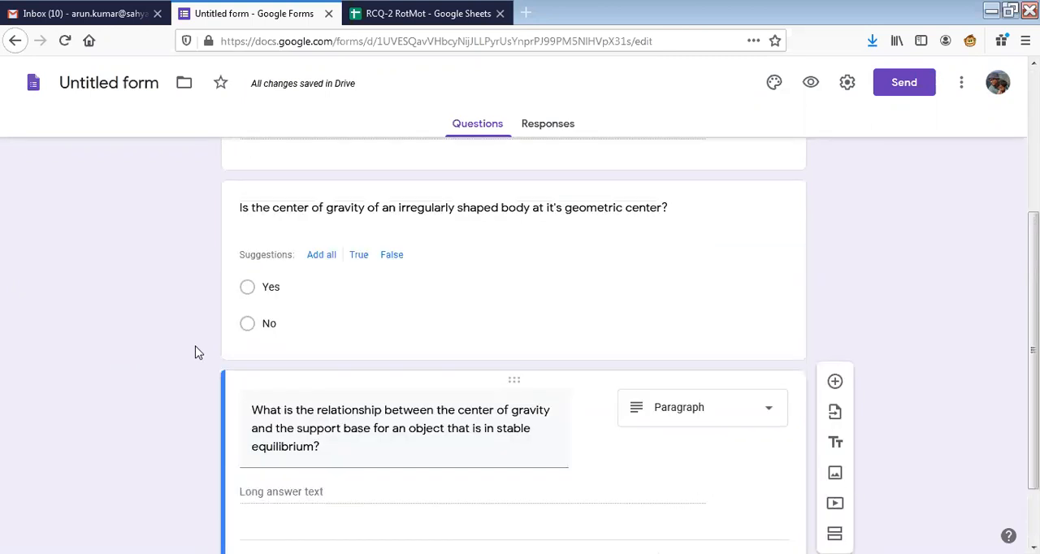
{"action": "scroll", "coordinate": [195, 352], "scroll_direction": "up", "scroll_amount": 3}
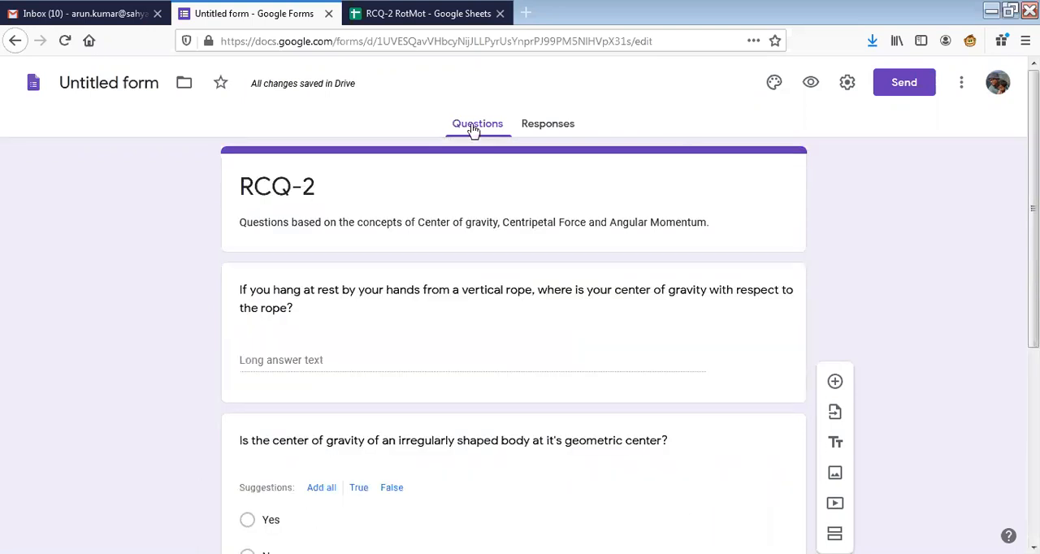
Turn on Collect email addresses and Limit to 1 response in the form's general settings and save them.
{"action": "left_click", "coordinate": [848, 84]}
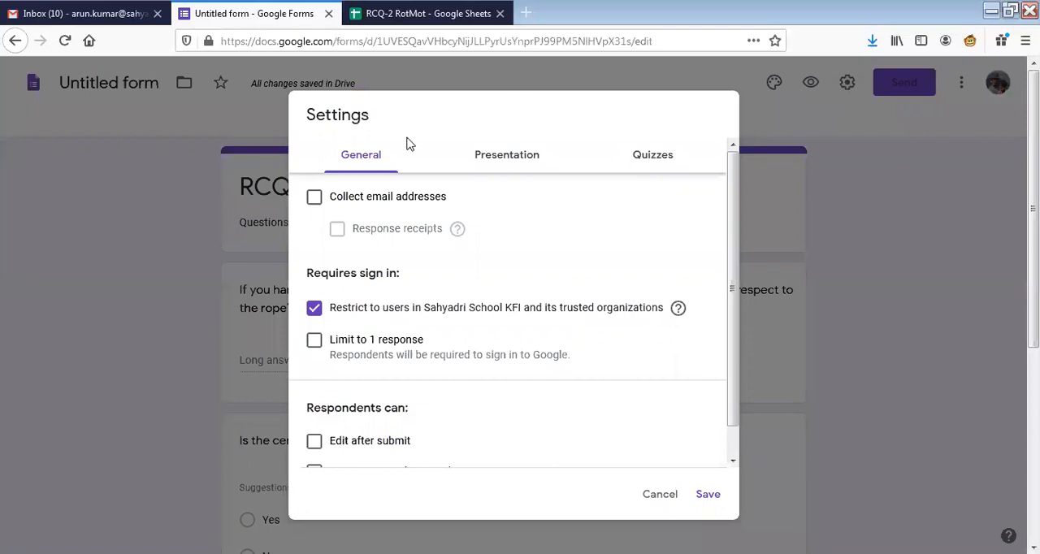
{"action": "left_click", "coordinate": [316, 200]}
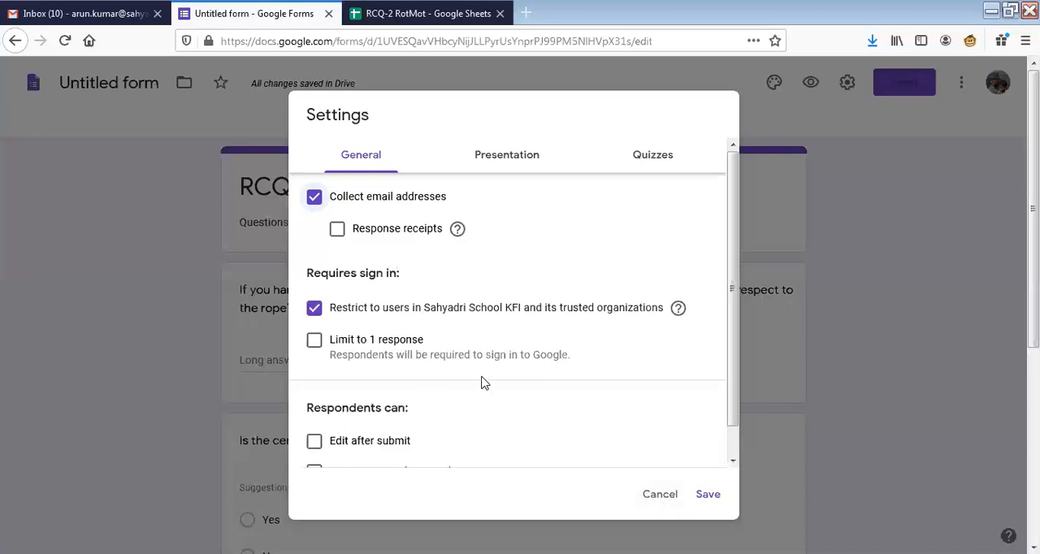
{"action": "scroll", "coordinate": [490, 365], "scroll_direction": "down", "scroll_amount": 1}
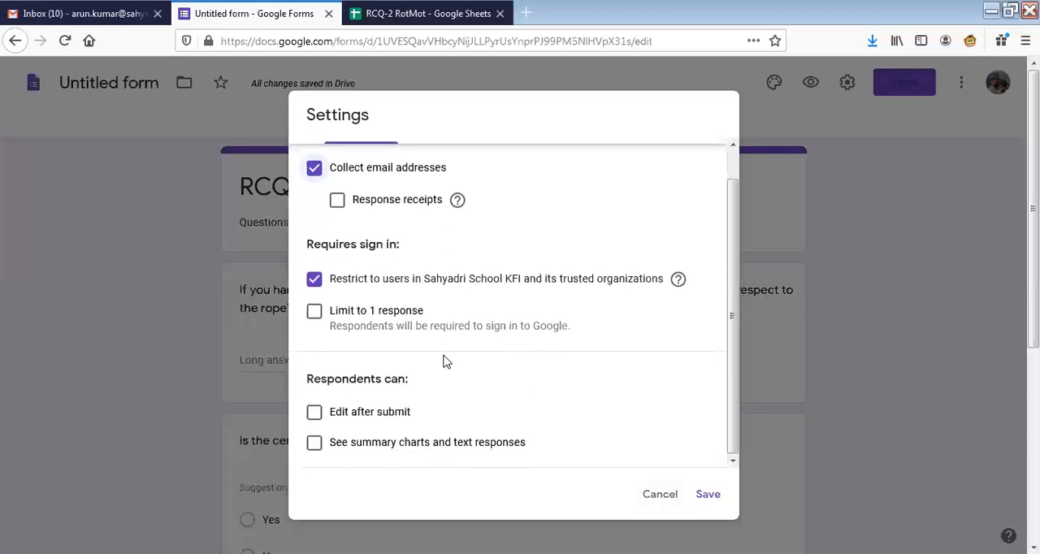
{"action": "left_click", "coordinate": [315, 314]}
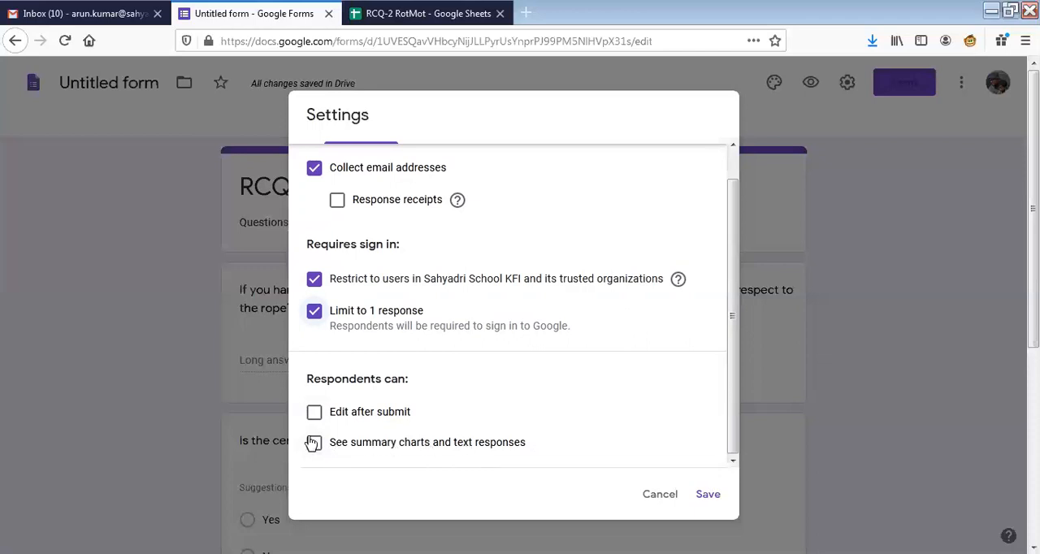
{"action": "left_click", "coordinate": [706, 497]}
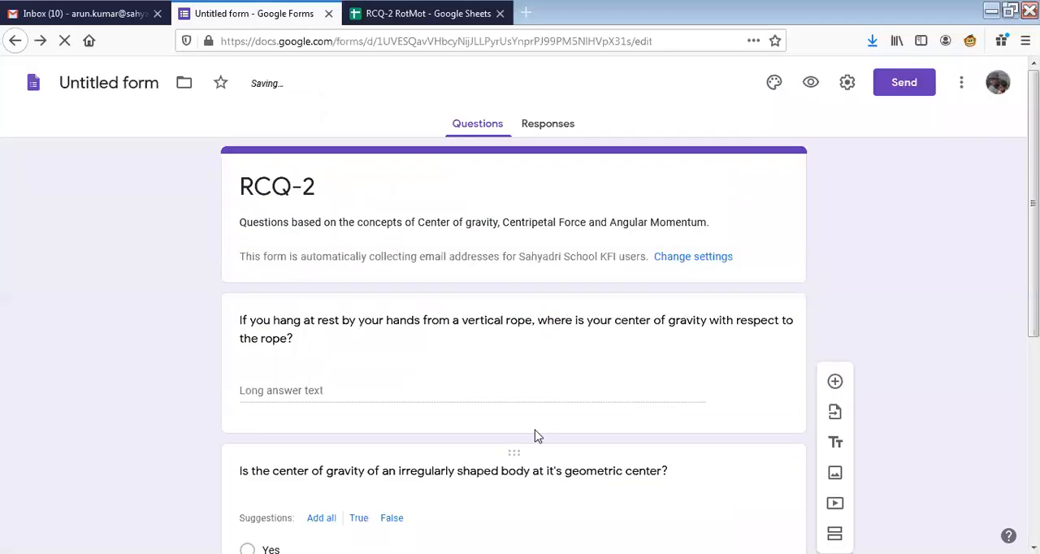